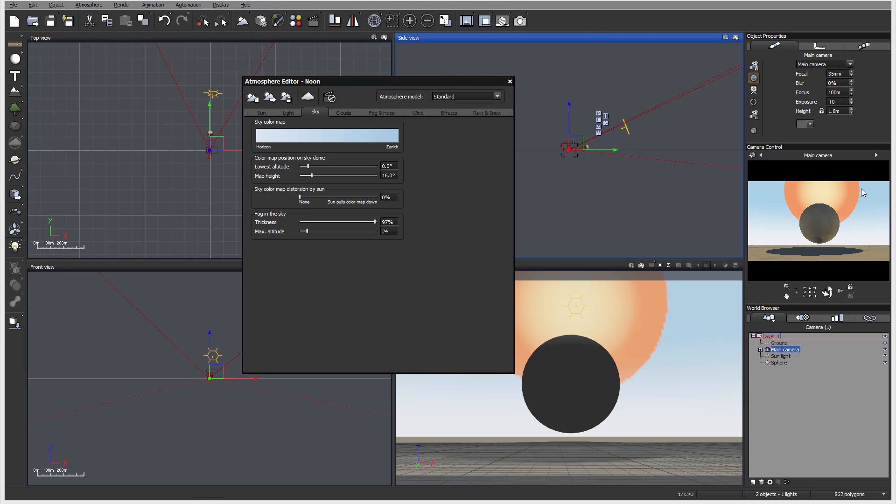
Step: Edit the sky color map and set its horizon key color to a dark grey-green (Red 57, Green 64, Blue 51)
right_click(340, 137)
left_click(369, 139)
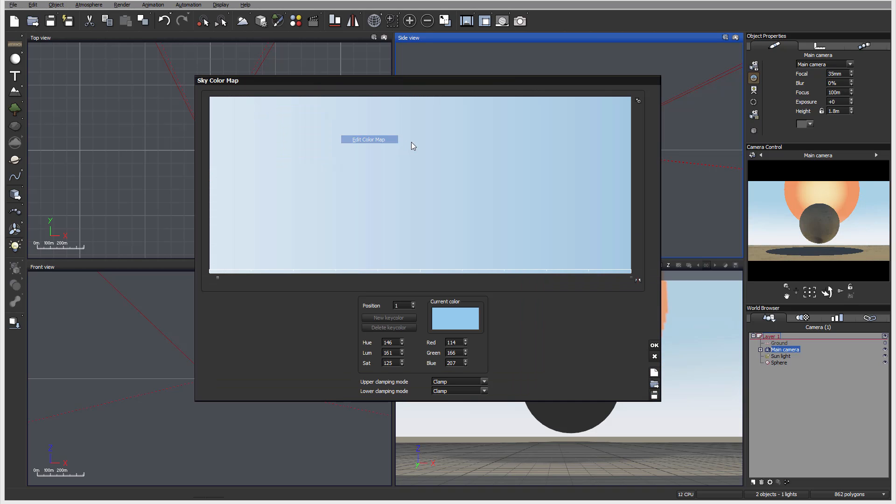
left_click(216, 278)
left_click(455, 322)
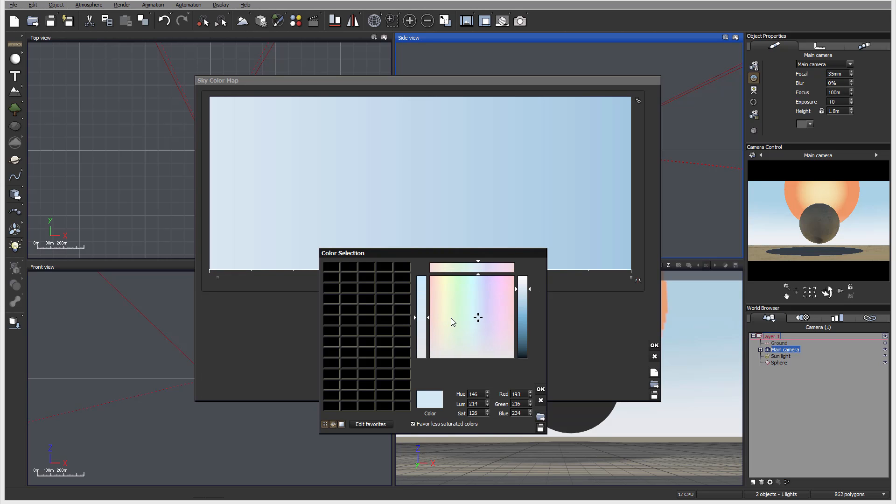
left_click_drag(459, 348, 452, 350)
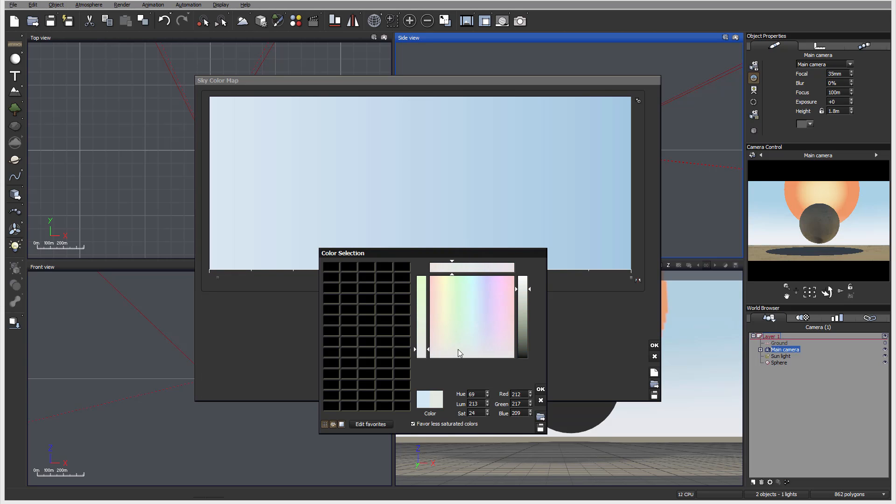
left_click(523, 330)
left_click(540, 400)
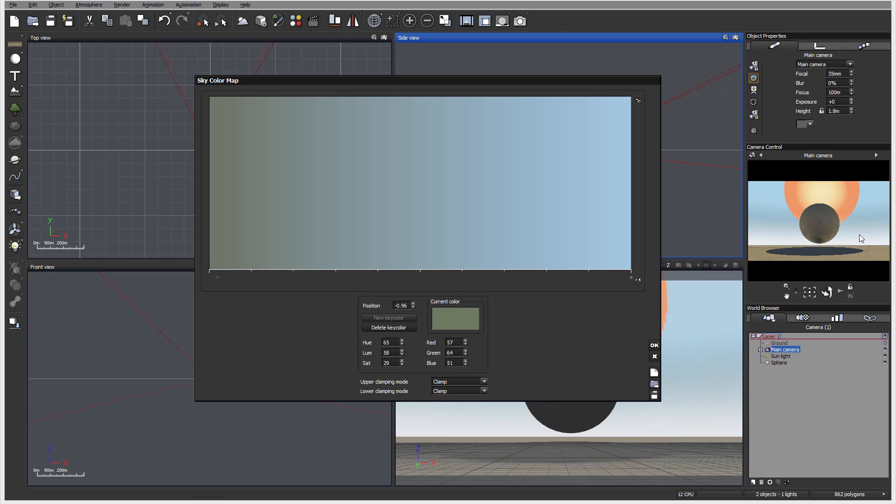
Step: Darken the zenith key color of the sky color map to a deep blue (Red 16, Green 36, Blue 49)
left_click(632, 279)
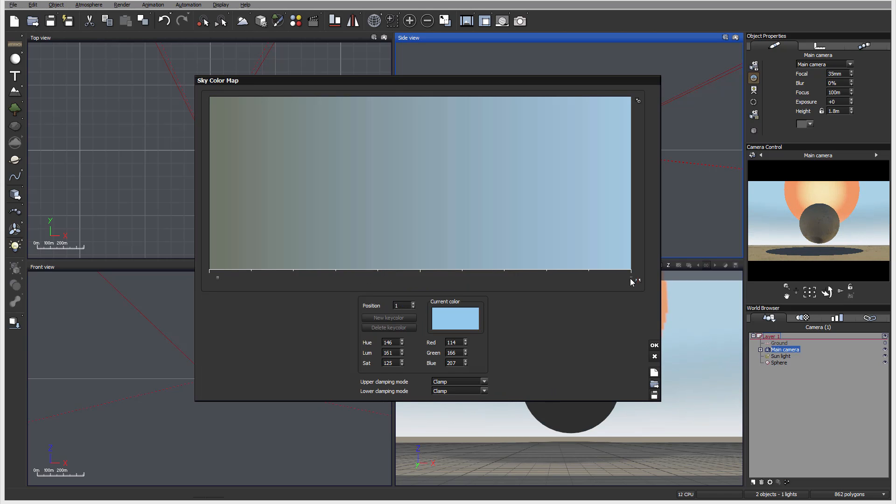
left_click(447, 321)
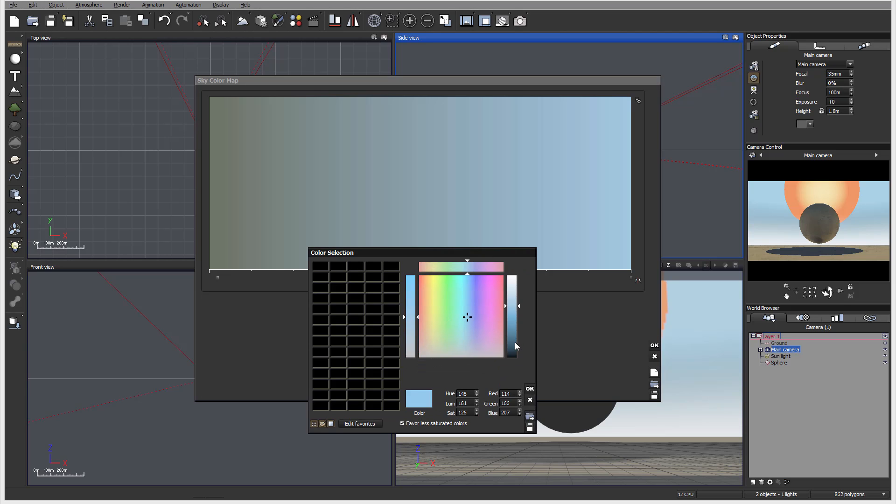
left_click(515, 346)
left_click(530, 388)
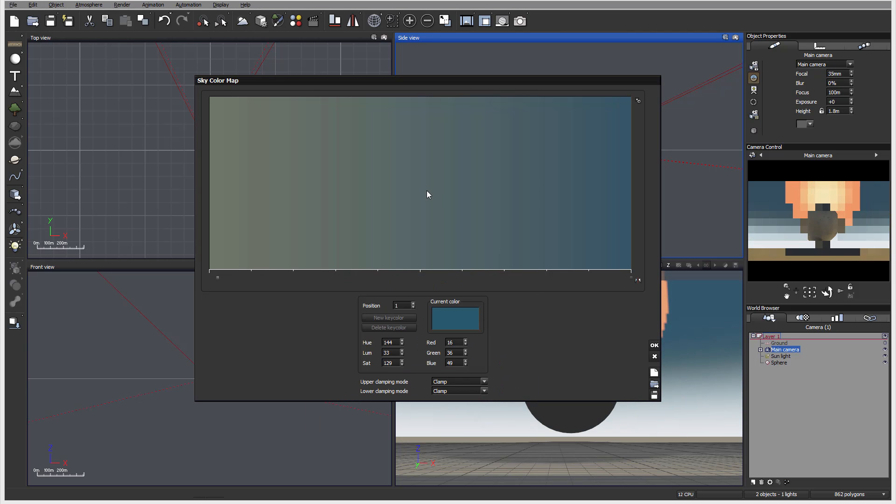
Step: Add a grey-blue key color (Red 43, Green 46, Blue 50) at position -0.21 and accept the sky color map
left_click(376, 185)
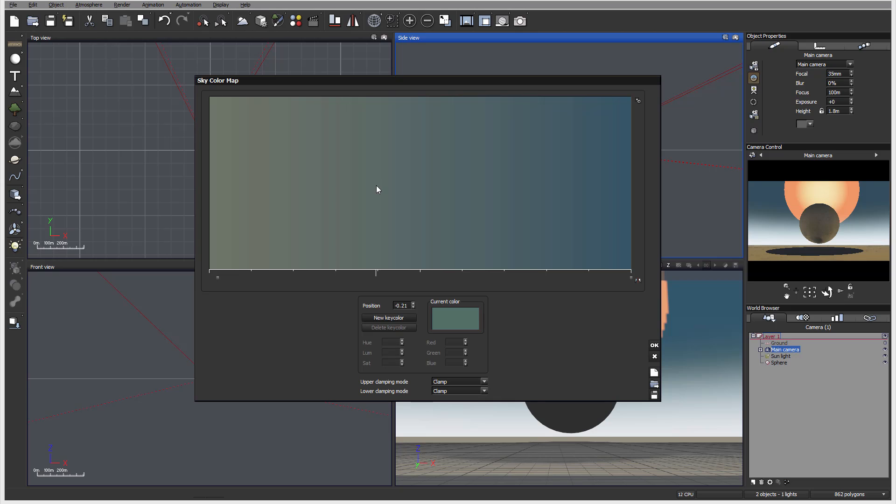
left_click(376, 186)
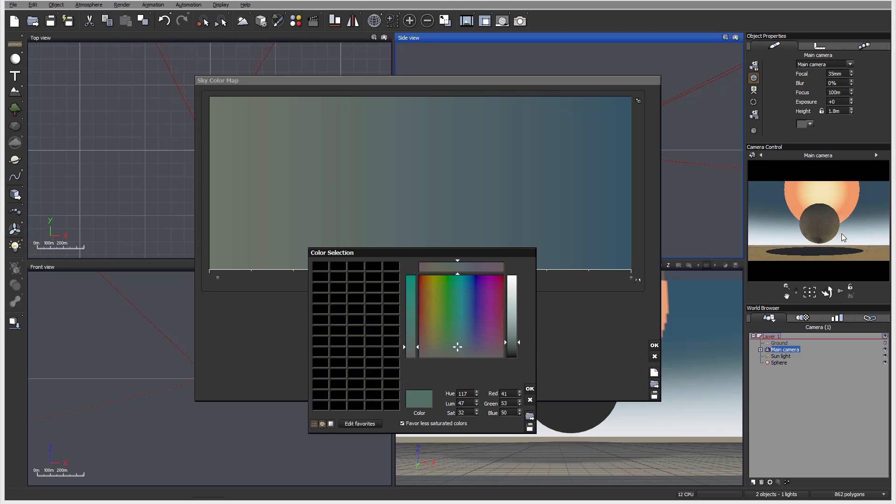
mouse_move(461, 344)
left_mouse_down()
mouse_move(422, 344)
mouse_move(470, 352)
left_mouse_up()
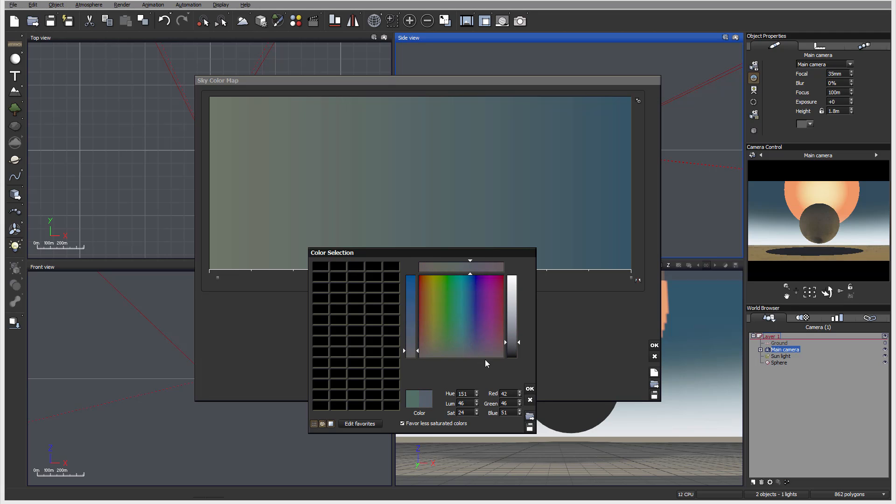
left_click(529, 389)
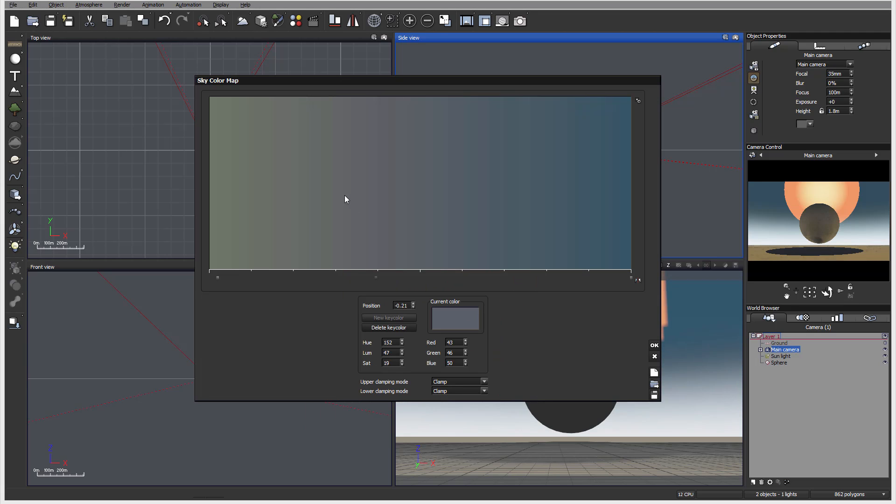
left_click(652, 346)
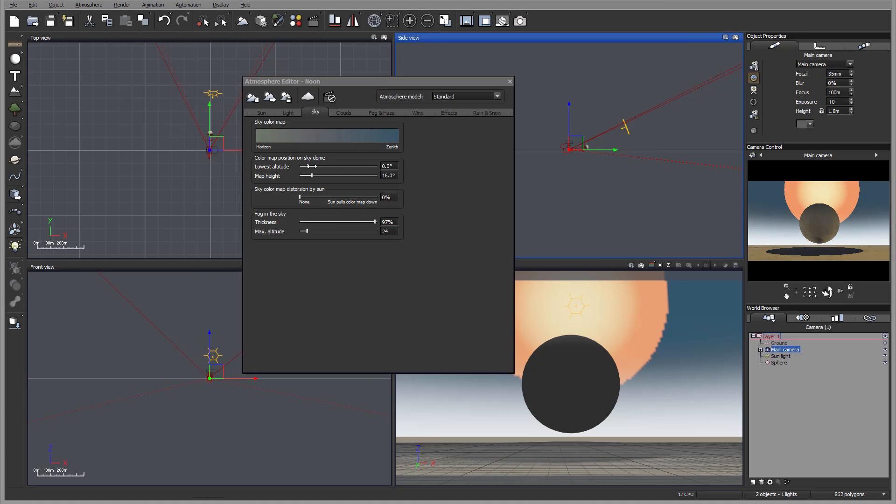
Step: Try the sky color map at a lowest altitude of 17.2° with a sun distortion of 70%
left_click_drag(315, 166, 357, 167)
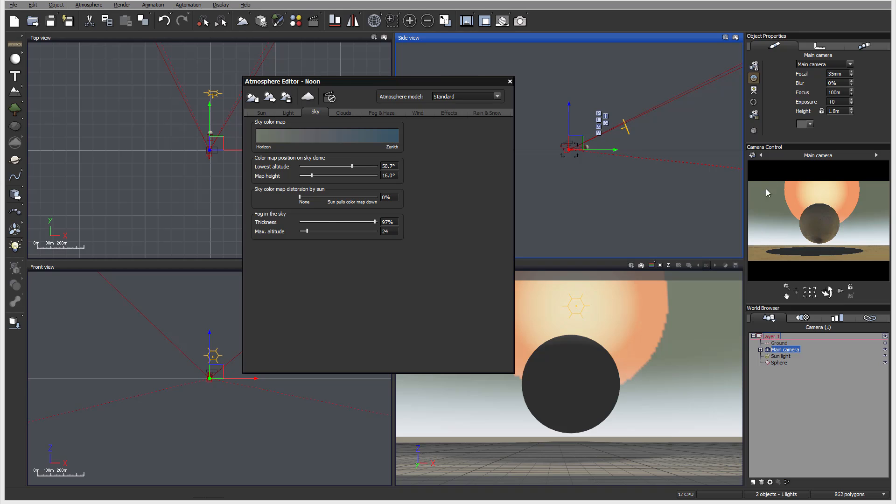
left_click_drag(333, 164, 322, 166)
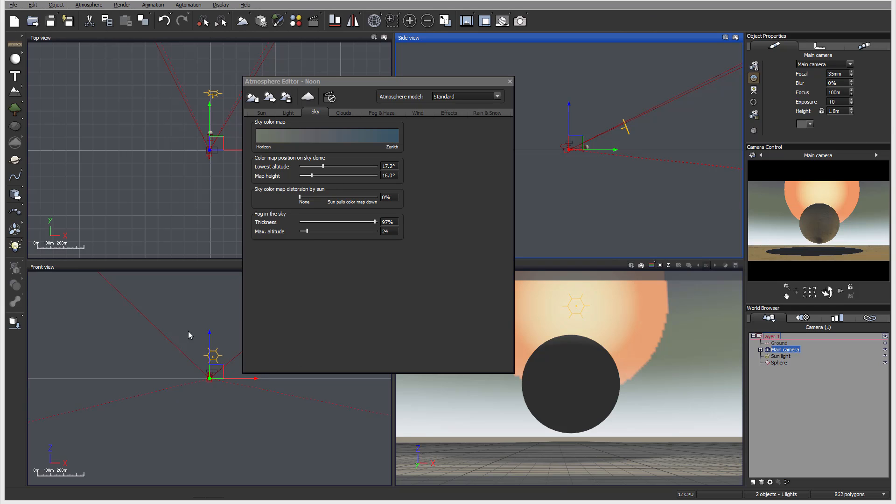
left_click_drag(300, 197, 354, 198)
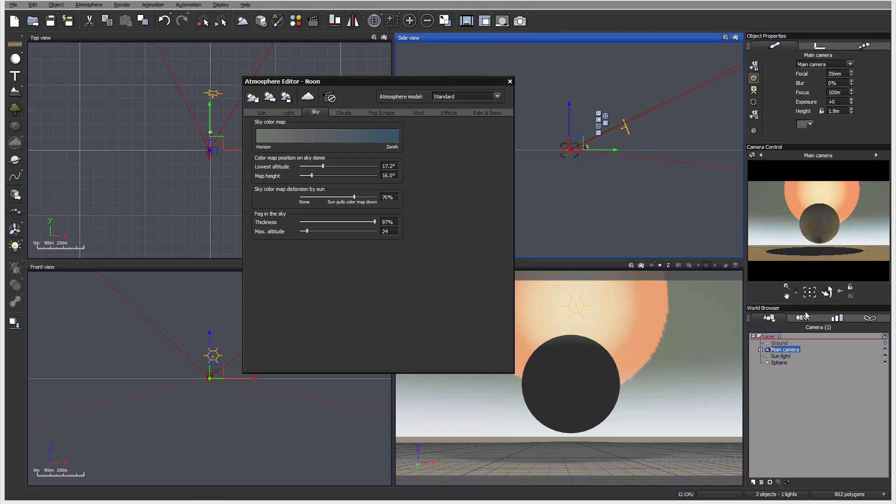
Step: Tilt the main camera upward and set the sky color map to 13.5° lowest altitude, 7.0° map height and 7% sun distortion
left_click_drag(827, 292, 841, 195)
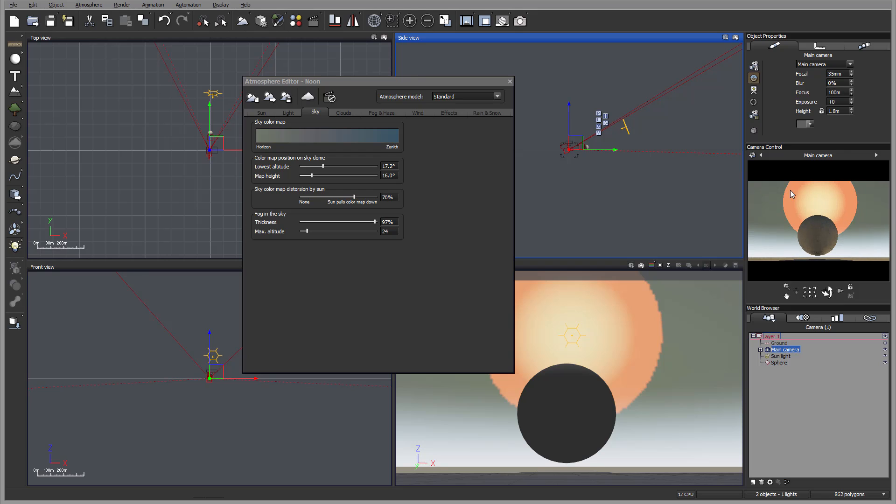
left_click_drag(350, 196, 303, 197)
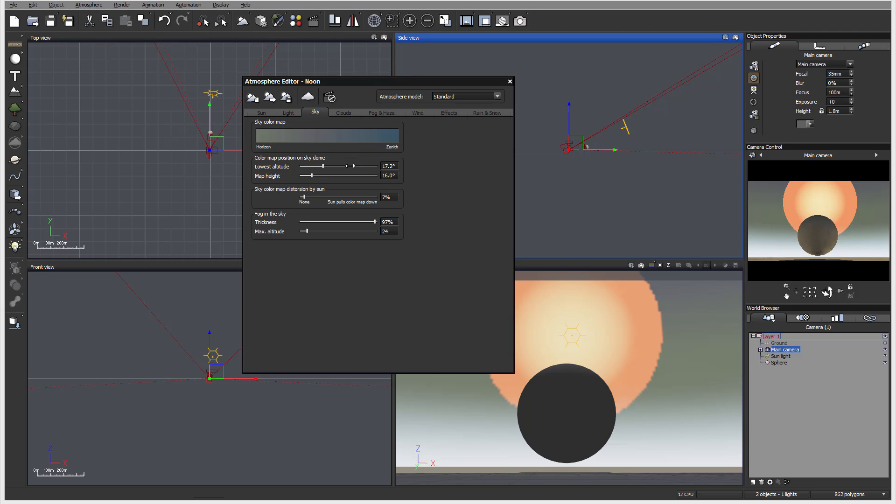
left_click_drag(348, 175, 344, 175)
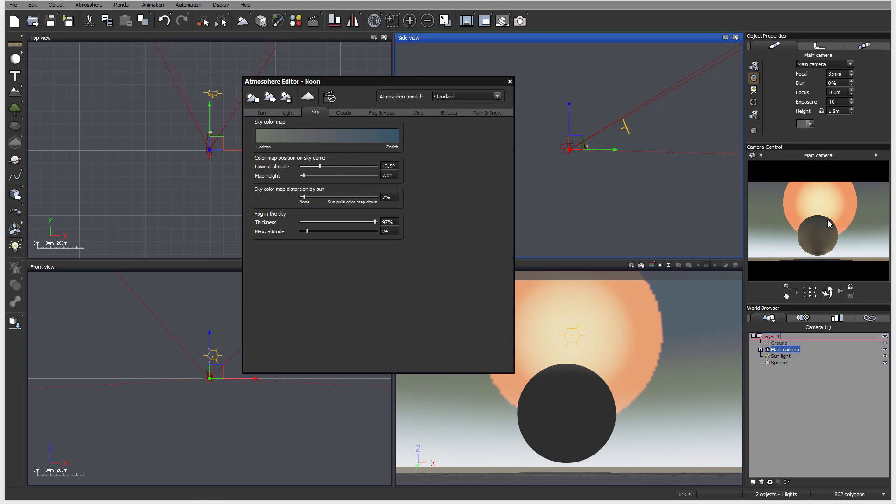
Step: Set the color map's sun distortion to 39% and the sky fog to 25% thickness with a maximum altitude of 6
left_click_drag(316, 197, 359, 197)
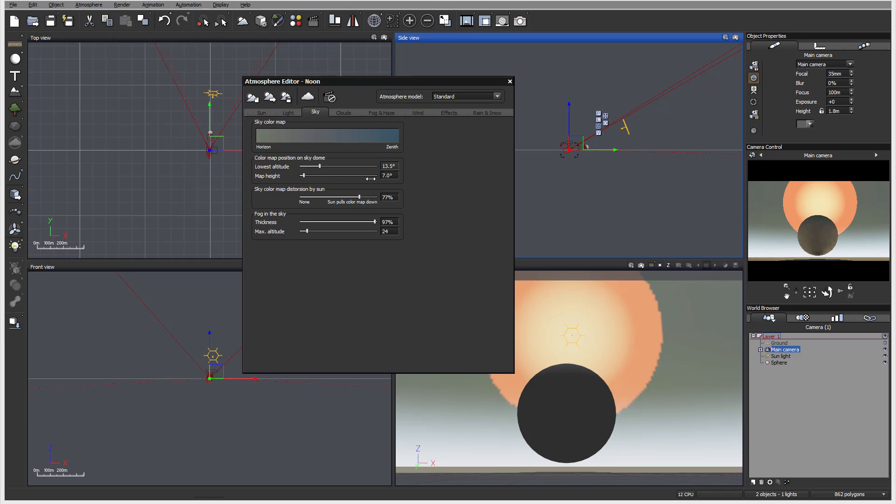
left_click_drag(360, 196, 291, 227)
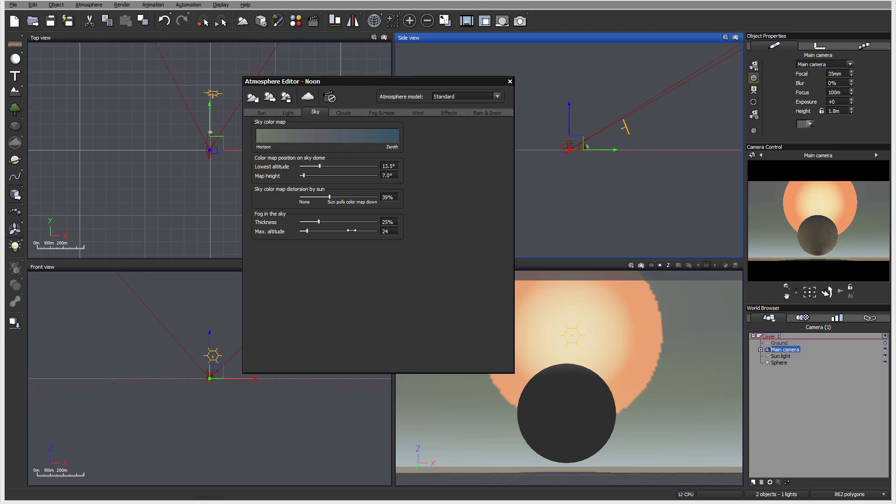
left_click_drag(353, 230, 346, 230)
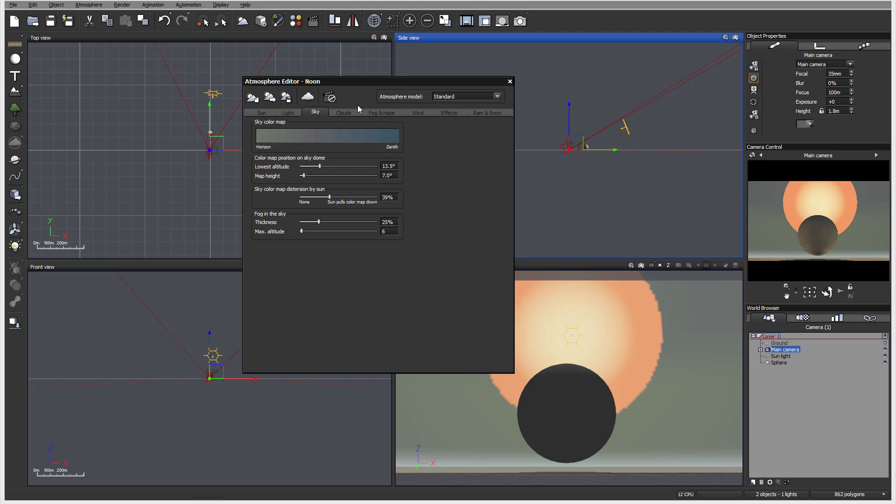
Step: Try out a default Cumulus cloud layer and remove it again
left_click(345, 113)
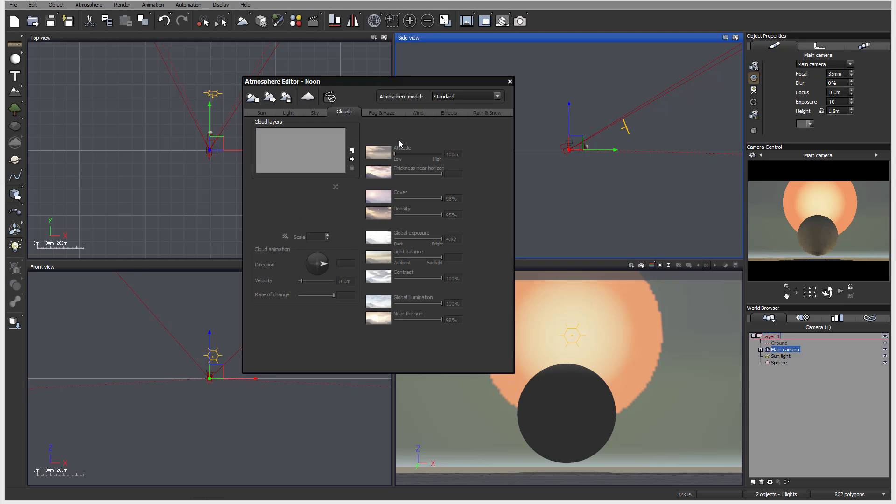
left_click(352, 152)
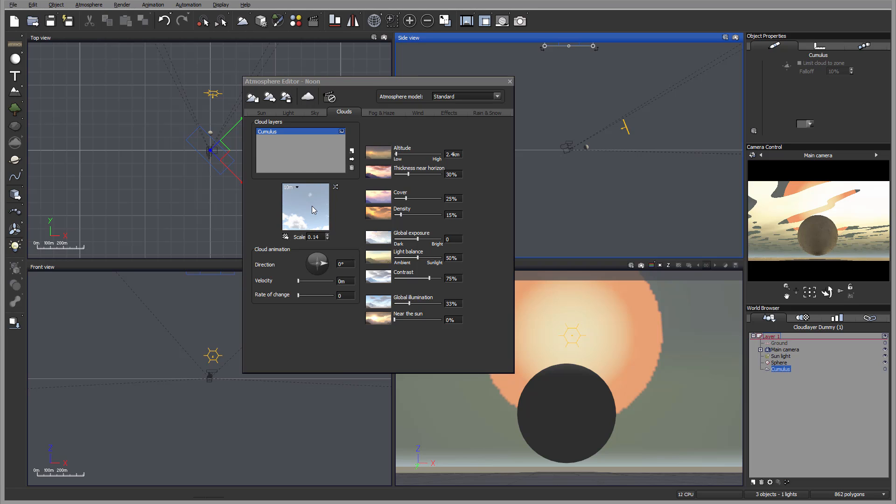
left_click(286, 237)
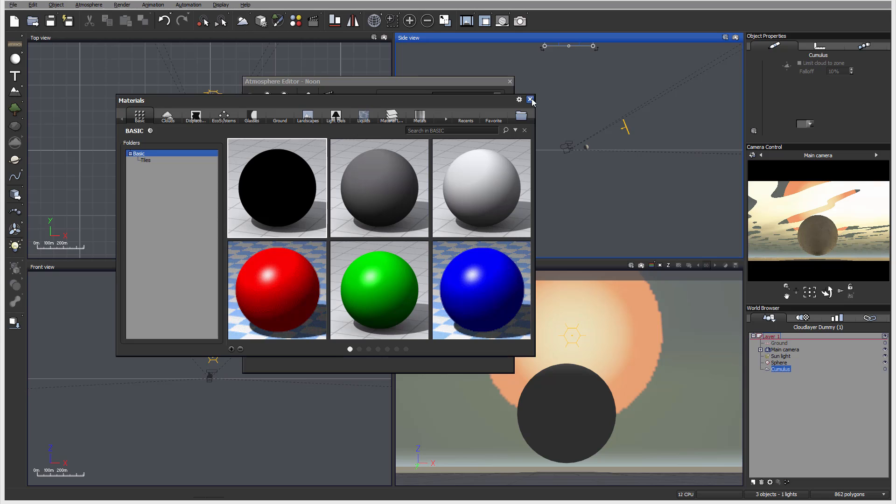
left_click(530, 99)
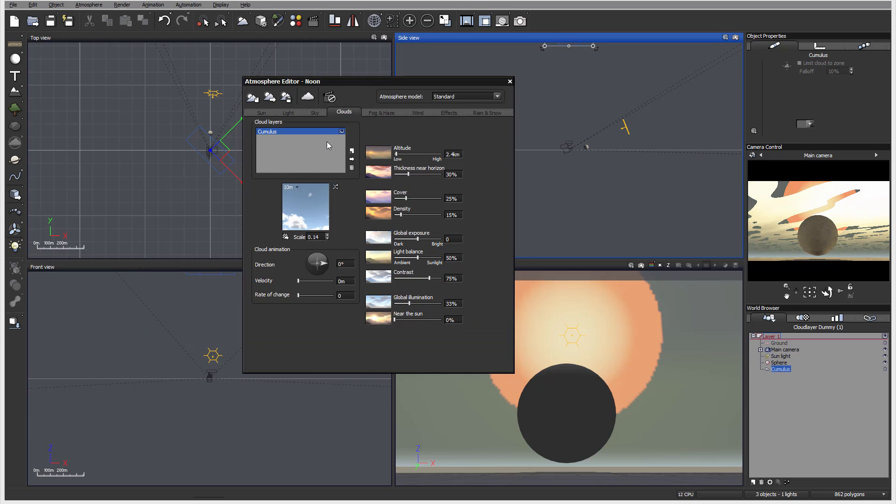
left_click(352, 167)
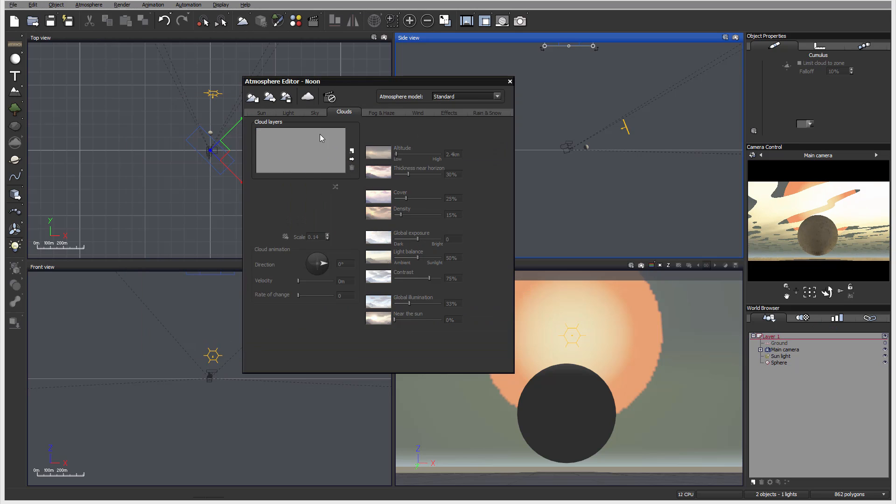
Step: Browse the cloud material library with smaller previews and add a Turbulent Cirrus layer from the Stratus - Cirrus collection
left_click(352, 160)
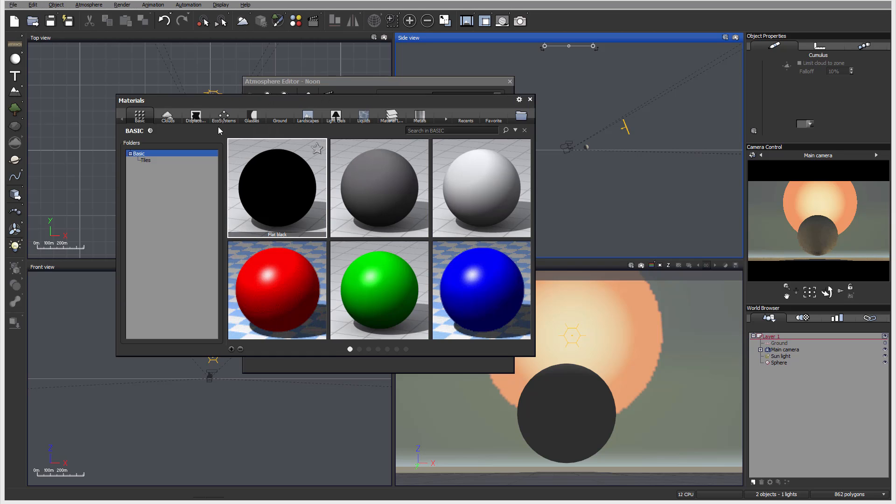
left_click(167, 115)
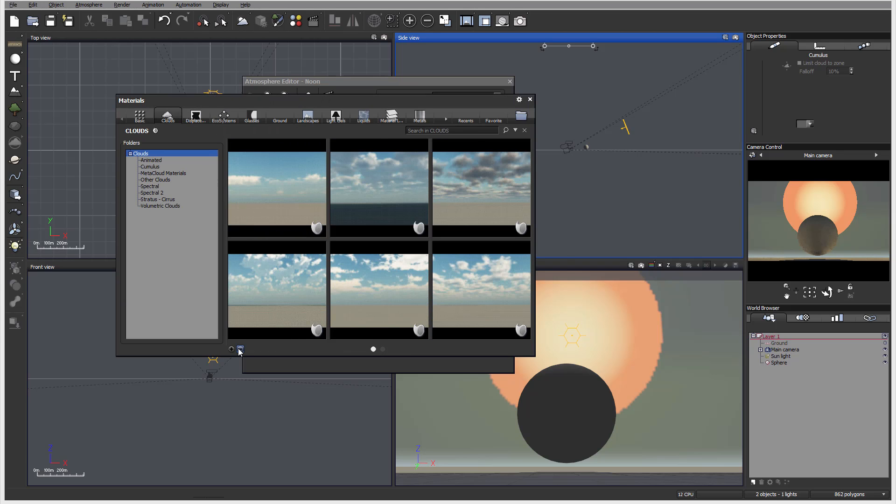
left_click(240, 349)
left_click(227, 409)
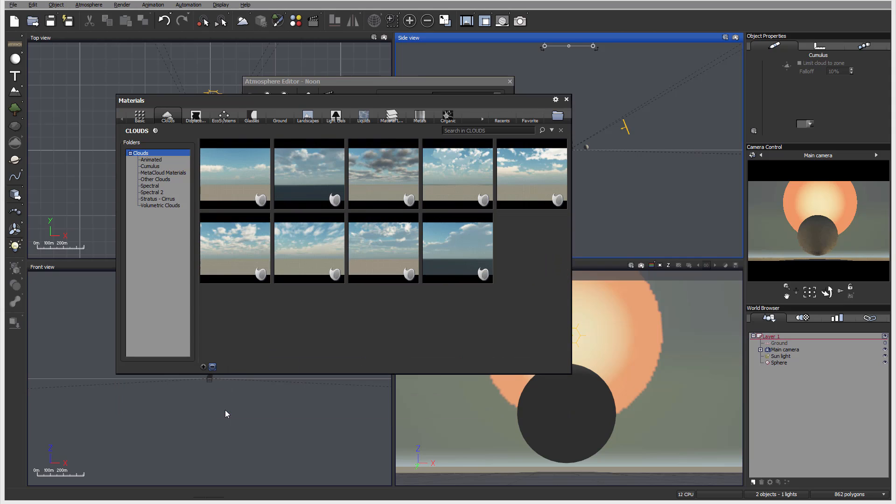
left_click(249, 421)
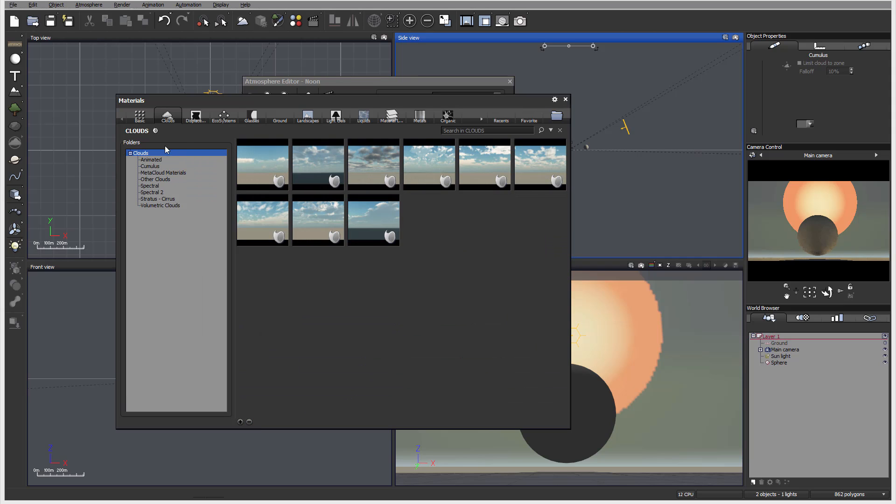
left_click(152, 172)
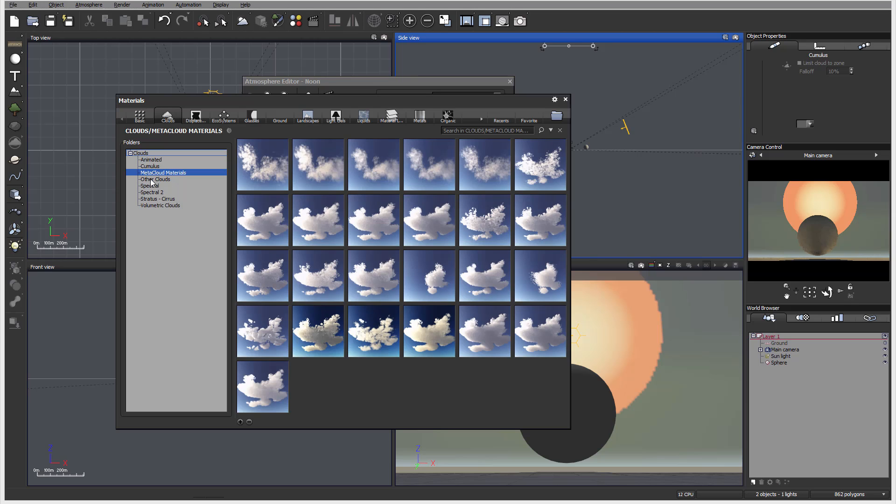
left_click(152, 180)
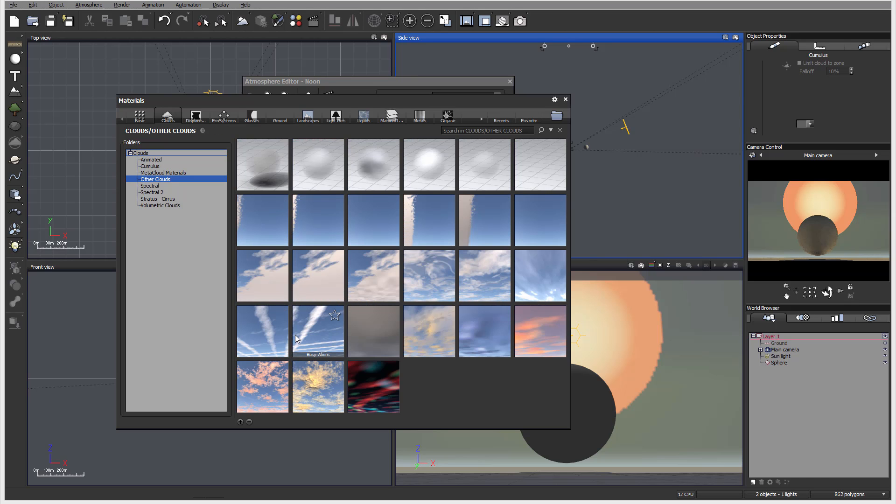
mouse_move(480, 275)
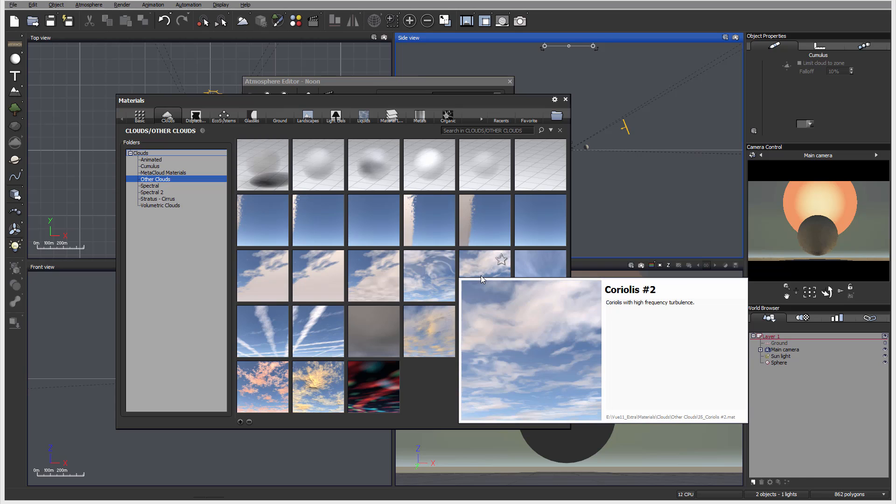
left_click(159, 198)
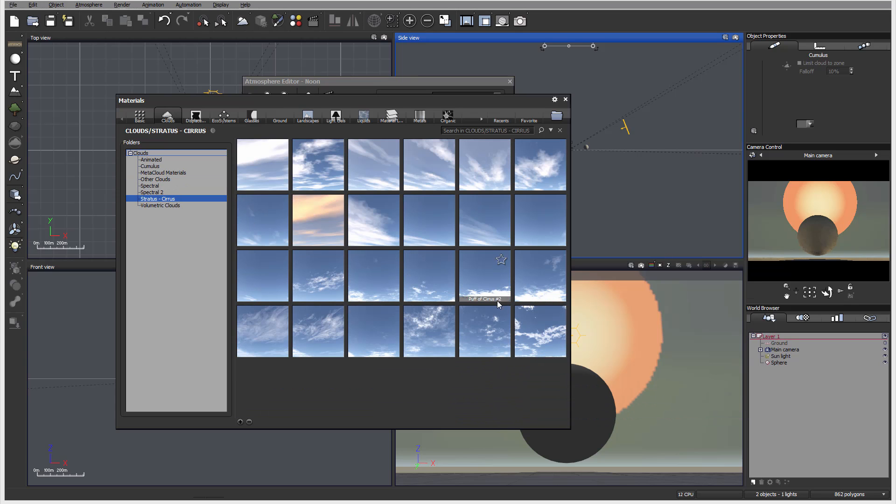
double_click(310, 312)
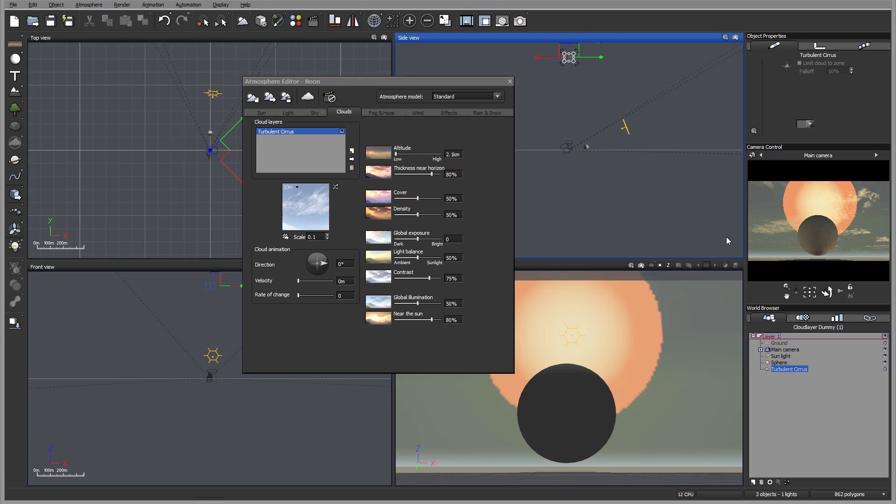
scroll(606, 178, "down", 5)
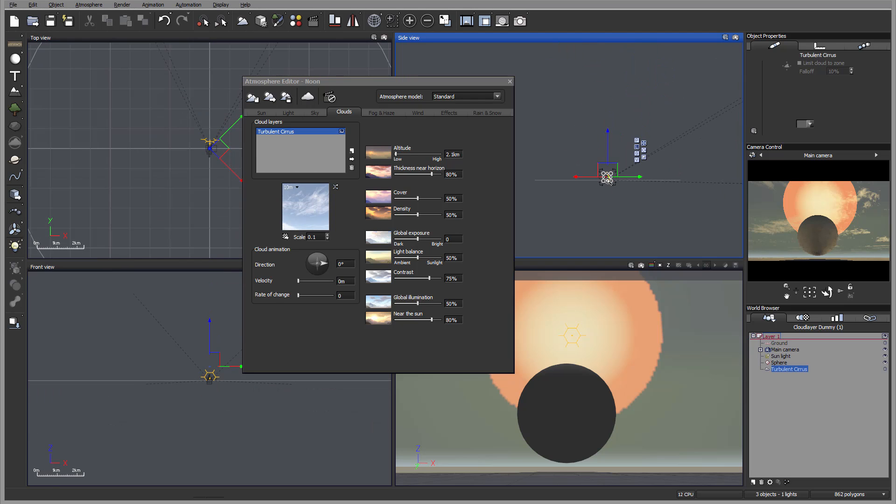
scroll(608, 183, "up", 5)
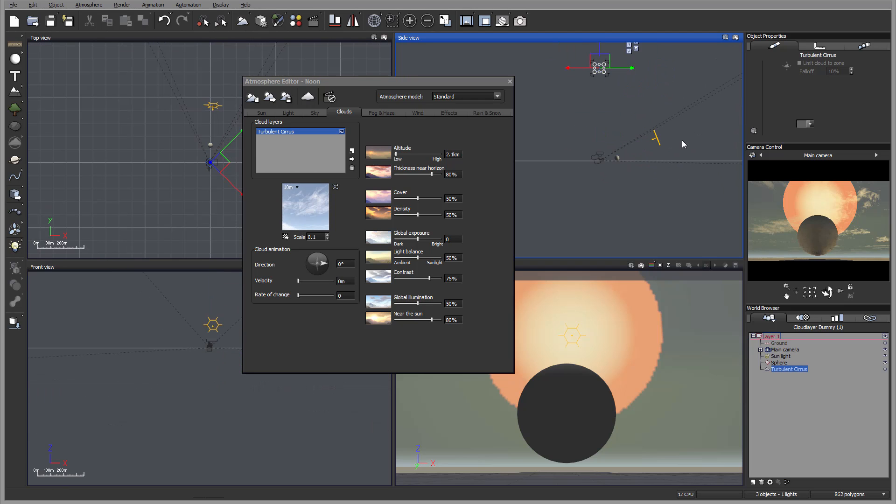
right_click_drag(683, 142, 685, 122)
scroll(615, 133, "up", 2)
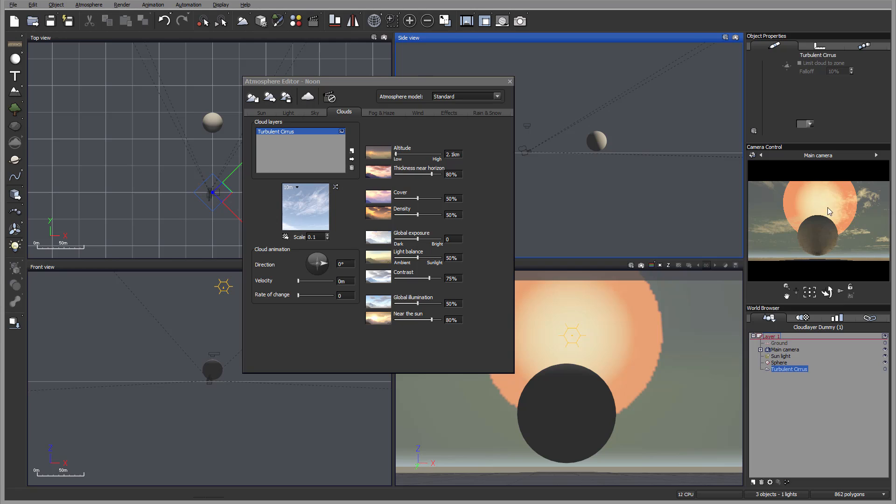
right_click_drag(608, 142, 610, 153)
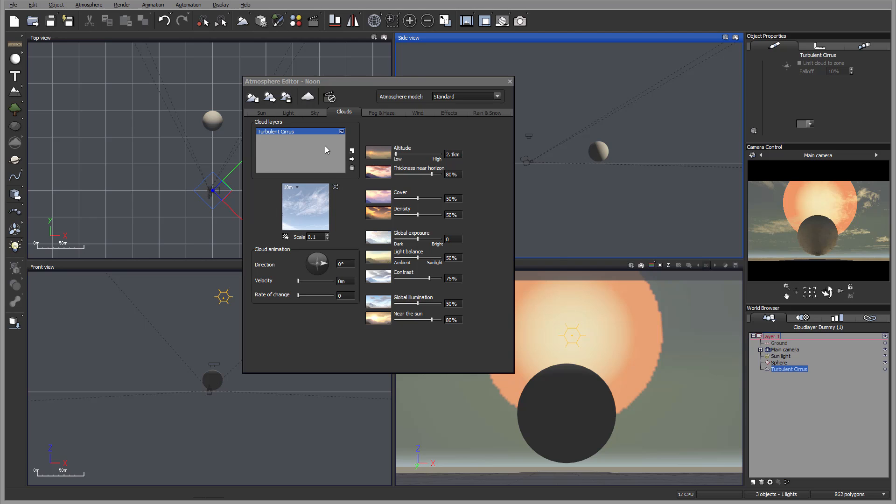
Step: Add a Stratus cloud layer from the Stratus - Cirrus collection and view its advanced cloud material settings
left_click(353, 159)
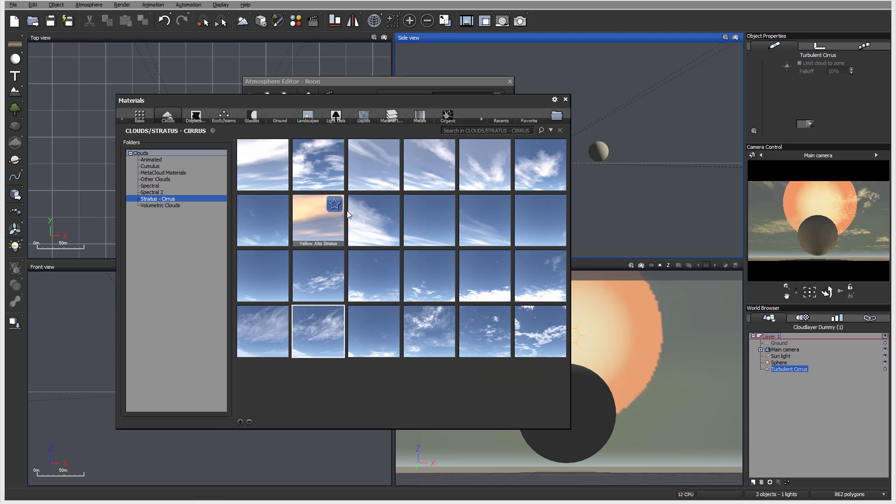
double_click(385, 224)
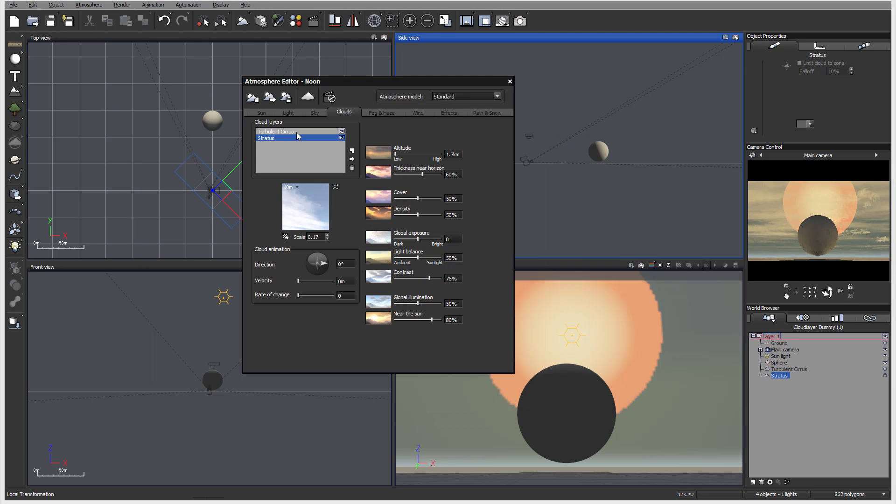
left_click(293, 139)
left_click(291, 138)
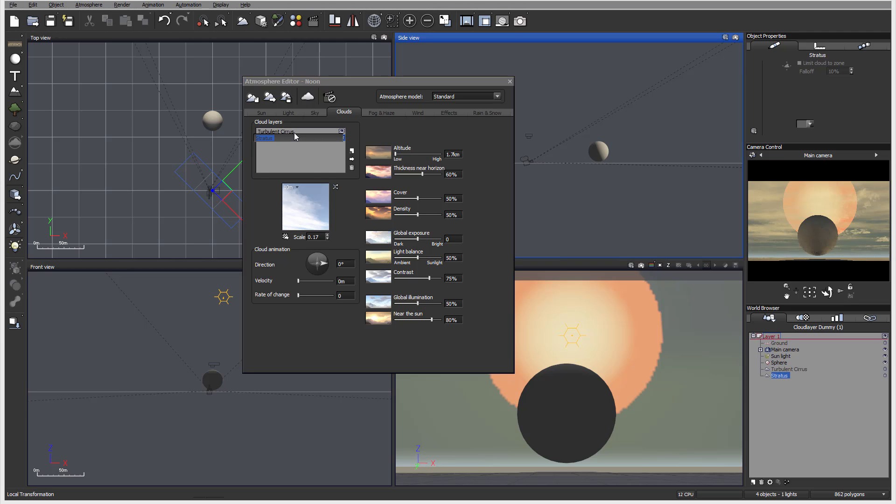
left_click(301, 157)
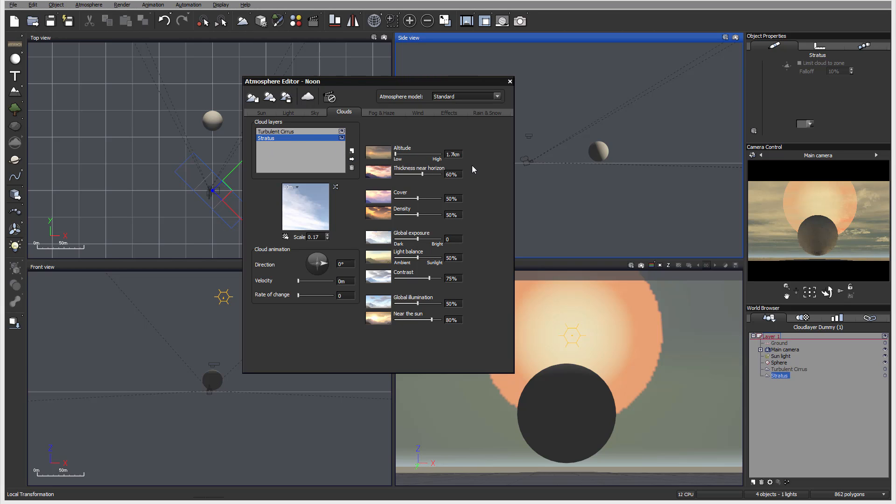
double_click(307, 218)
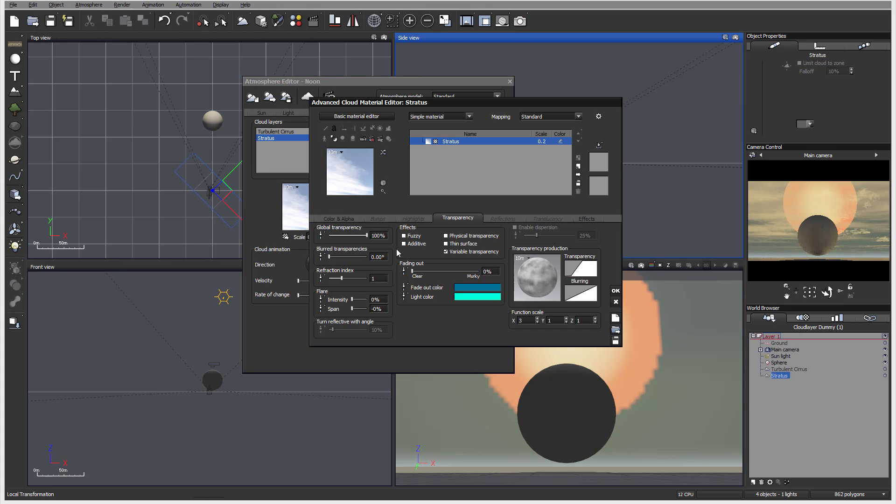
left_click(615, 302)
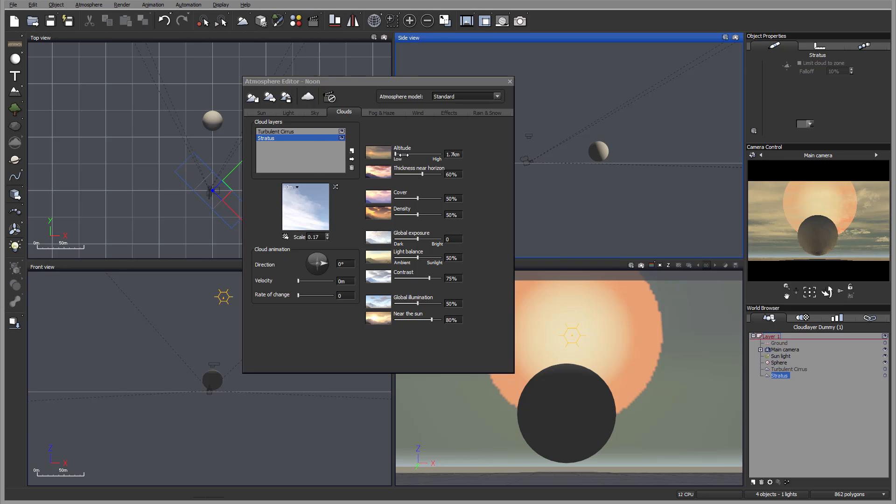
Step: Set the Turbulent Cirrus layer to 4.7 km altitude, 28% thickness near the horizon and 15% cover, and disable the layer
left_click(290, 132)
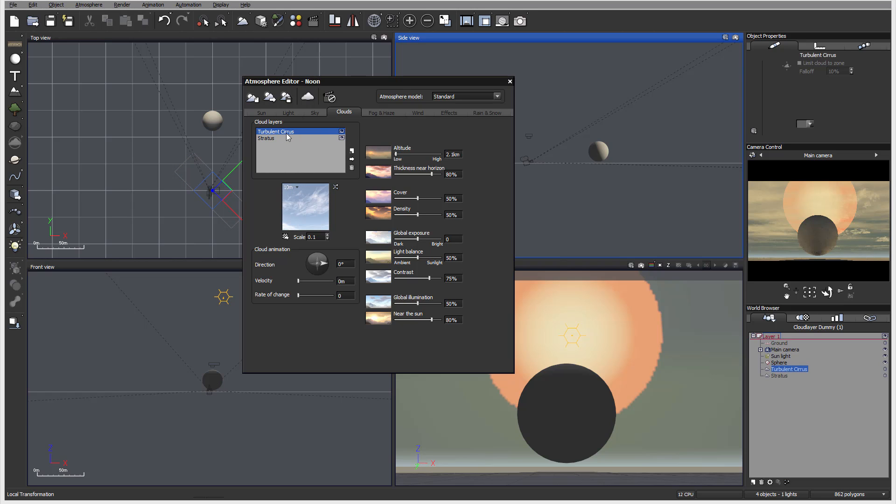
left_click_drag(425, 153, 399, 154)
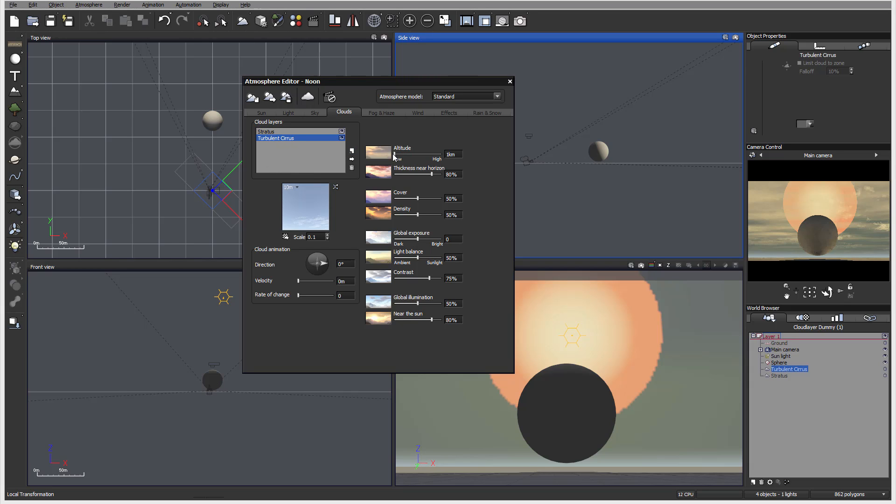
left_click_drag(396, 154, 402, 154)
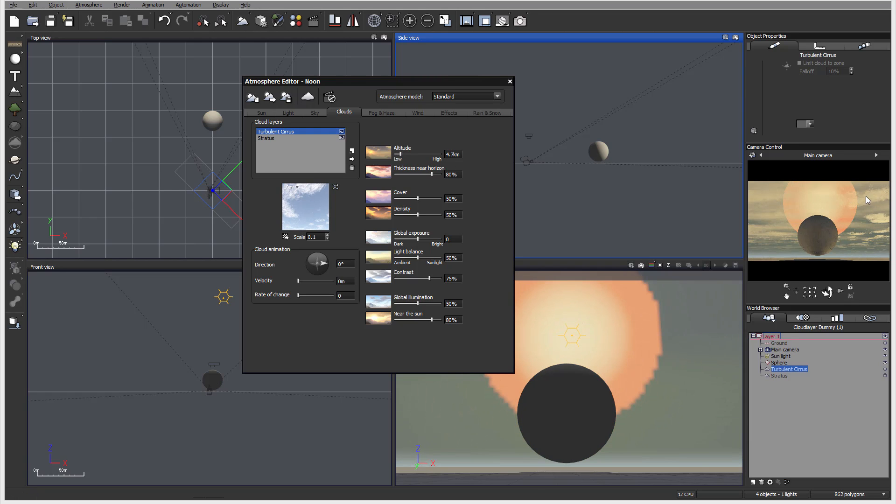
left_click_drag(431, 174, 402, 199)
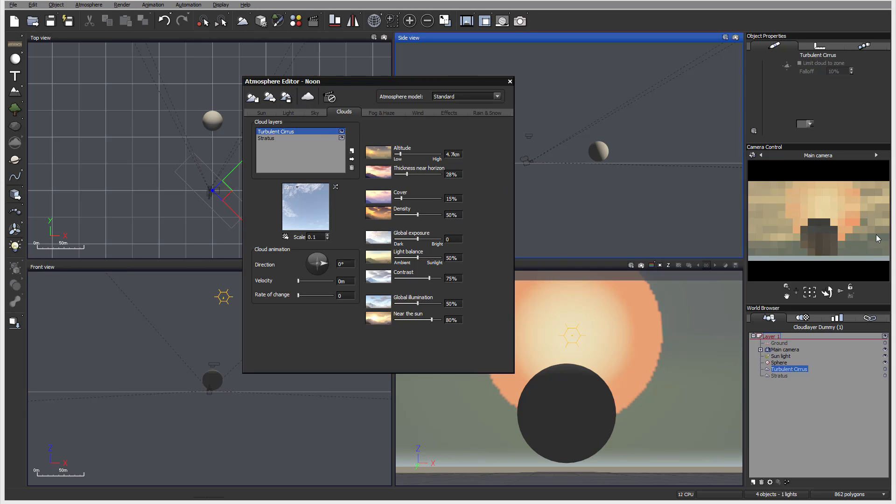
left_click(342, 132)
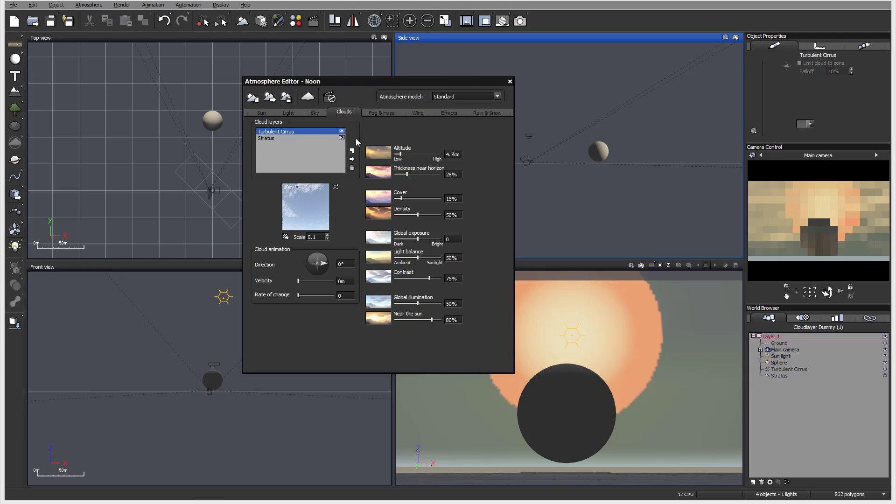
Step: Set the Stratus layer's density to 83% and its cover to 11%
left_click(291, 138)
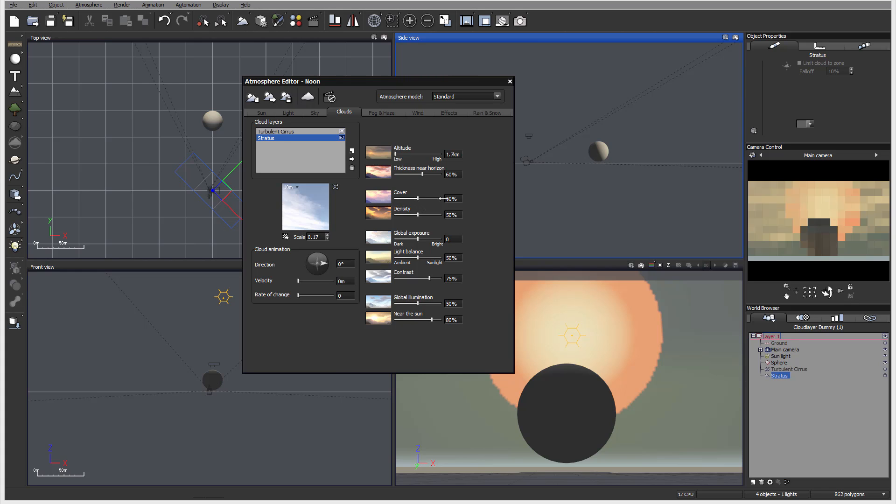
left_click_drag(428, 196, 415, 195)
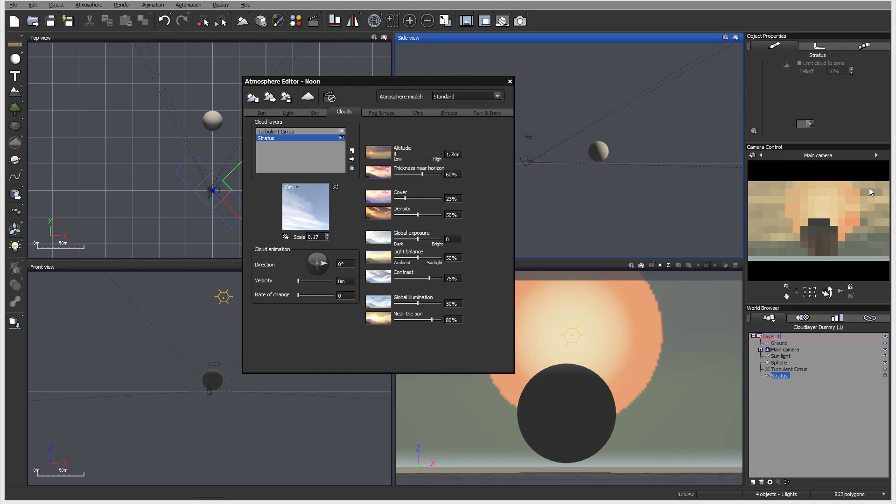
left_click(858, 209)
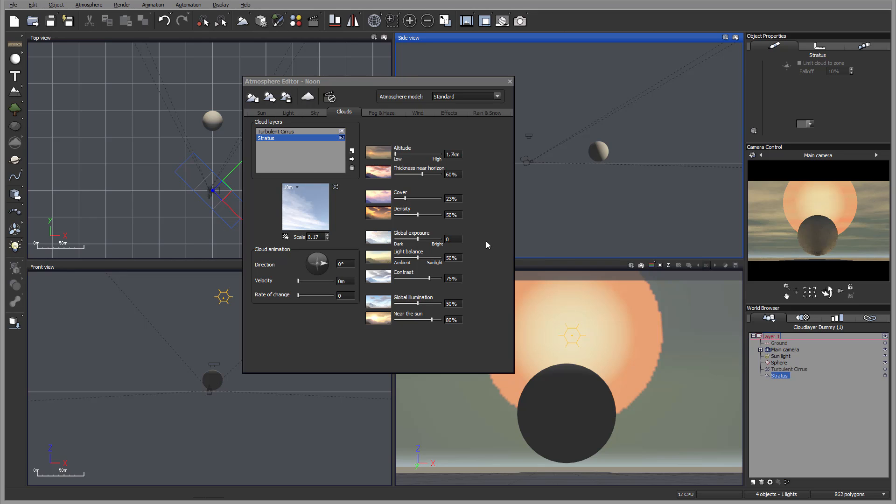
left_click_drag(427, 214, 444, 215)
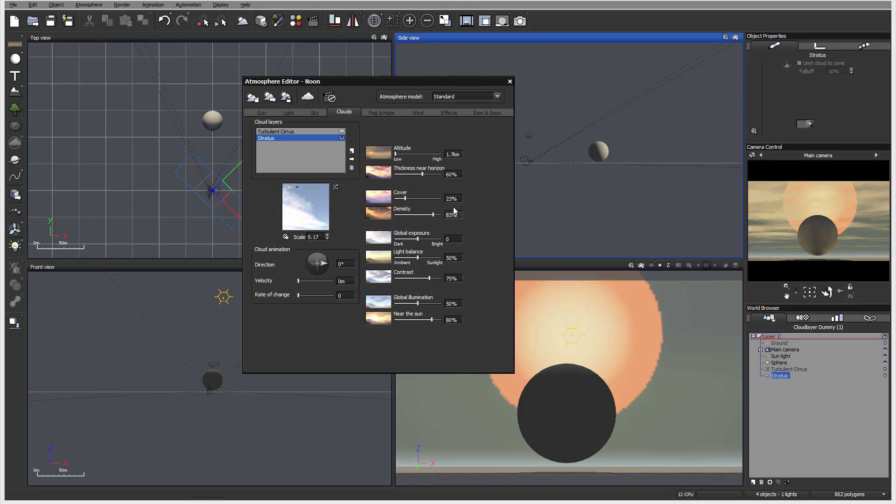
left_click_drag(424, 197, 418, 196)
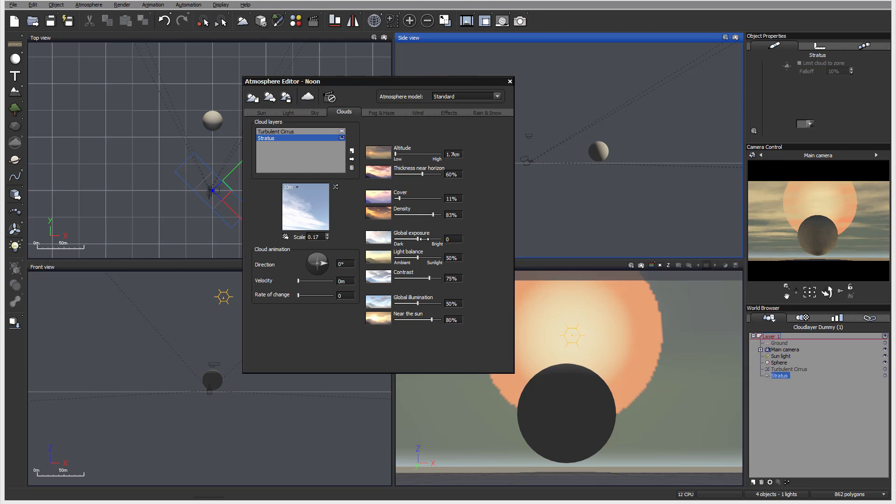
Step: Try global exposures of 2.97 and -1.98 on the Stratus layer, restore it to 0, and try a light balance of 28%
left_click_drag(427, 239, 432, 239)
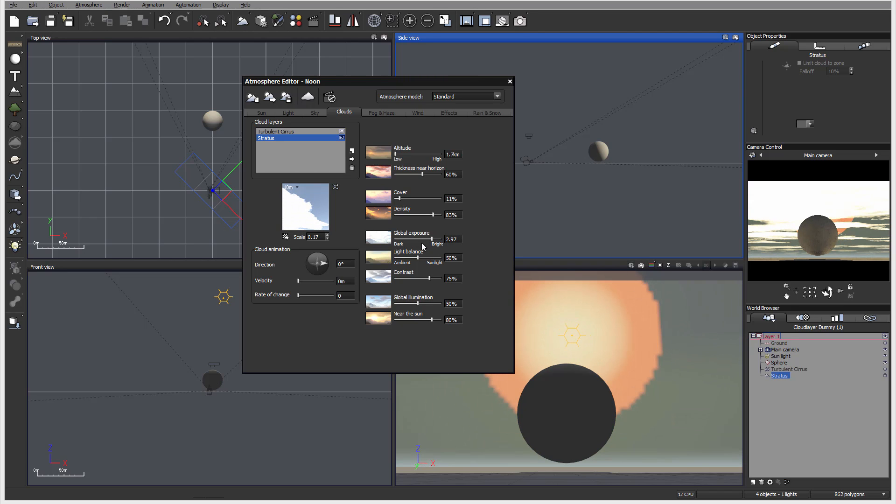
left_click_drag(432, 239, 409, 238)
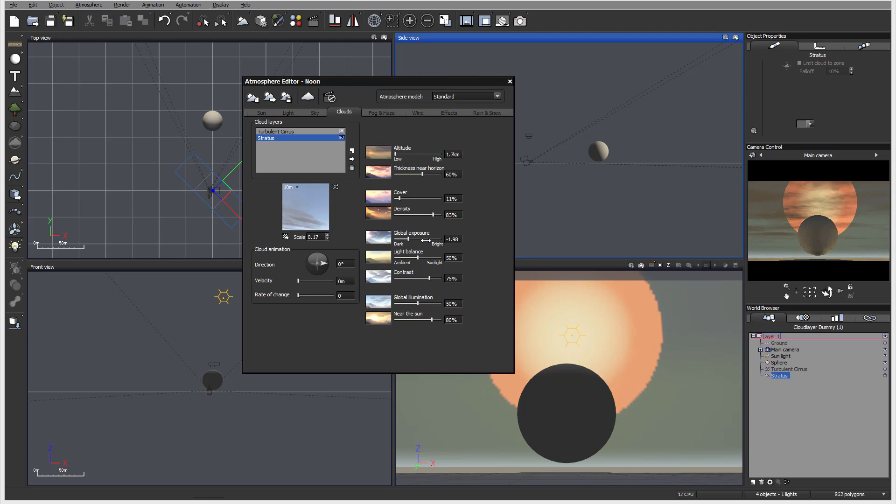
left_click_drag(425, 239, 401, 257)
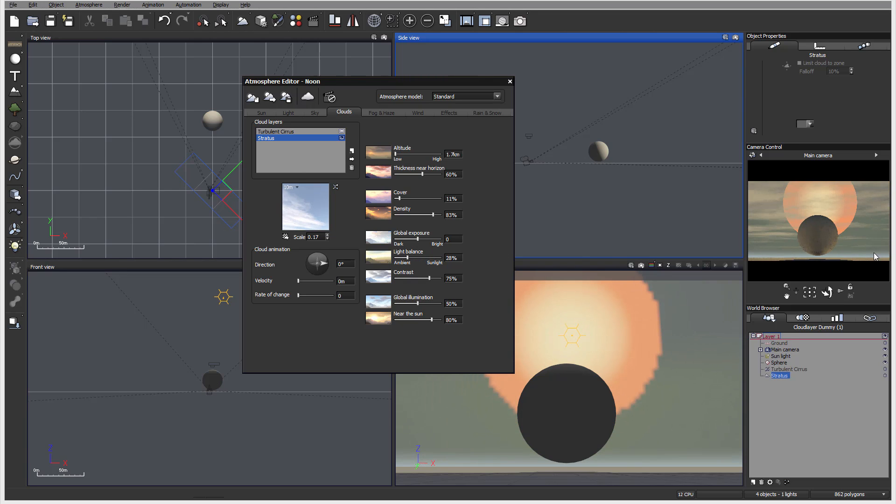
left_click(315, 113)
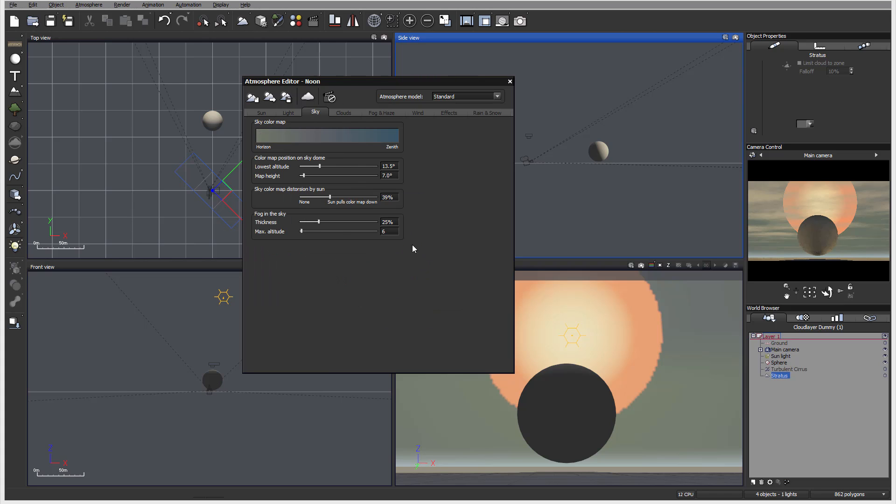
left_click(287, 113)
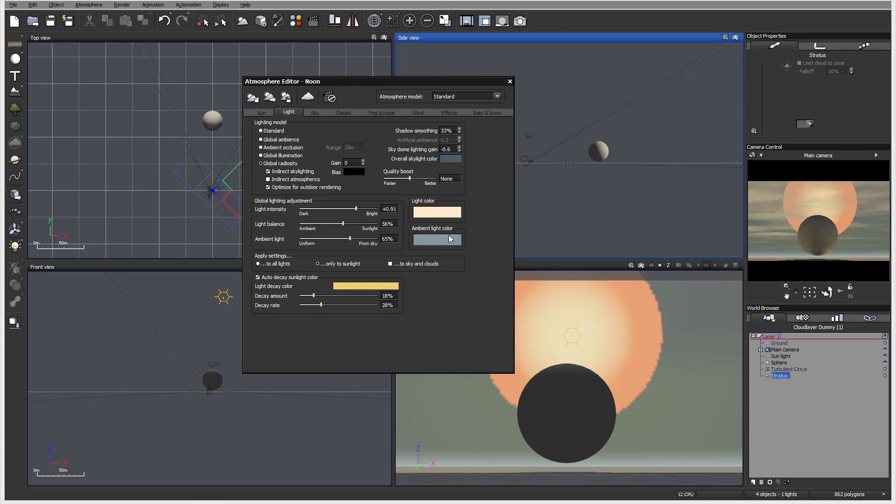
left_click(343, 112)
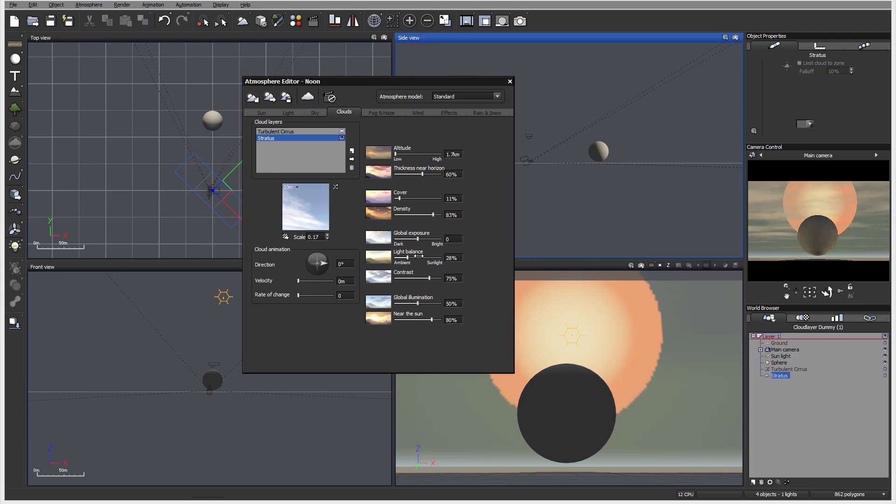
Step: Set the Stratus layer's light balance to 42%, contrast and global illumination to 57% each, and near the sun to 61%
left_click_drag(408, 258, 442, 321)
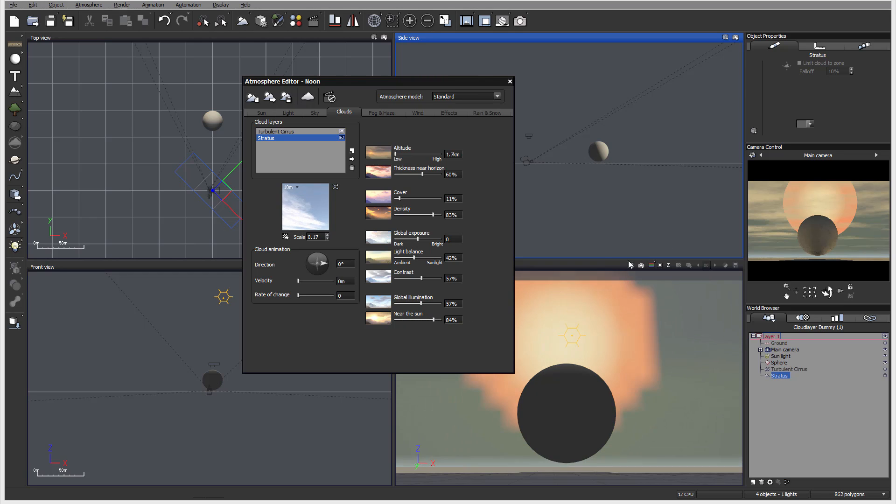
right_click(763, 202)
left_click(782, 215)
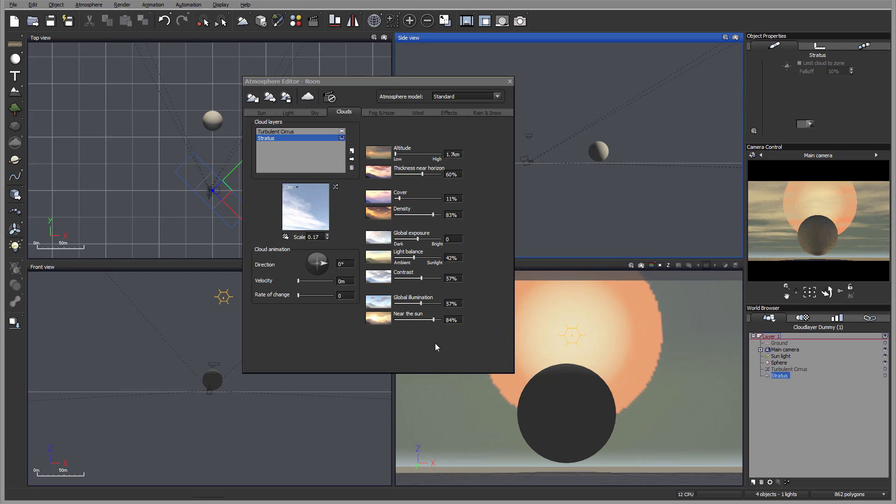
left_click_drag(434, 320, 438, 320)
right_click(757, 204)
left_click(777, 210)
left_click_drag(438, 320, 423, 321)
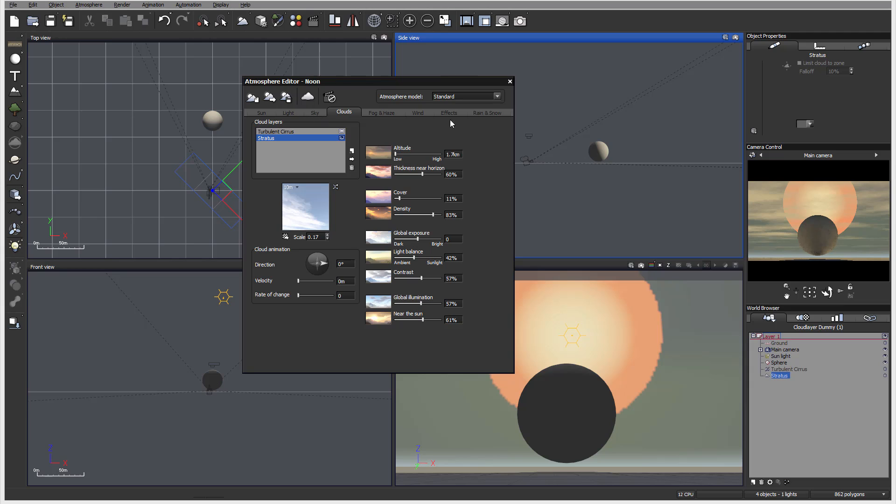
Step: Set the atmosphere's fog density to 415 and its altitude-dependent falloff to 82%
left_click(377, 112)
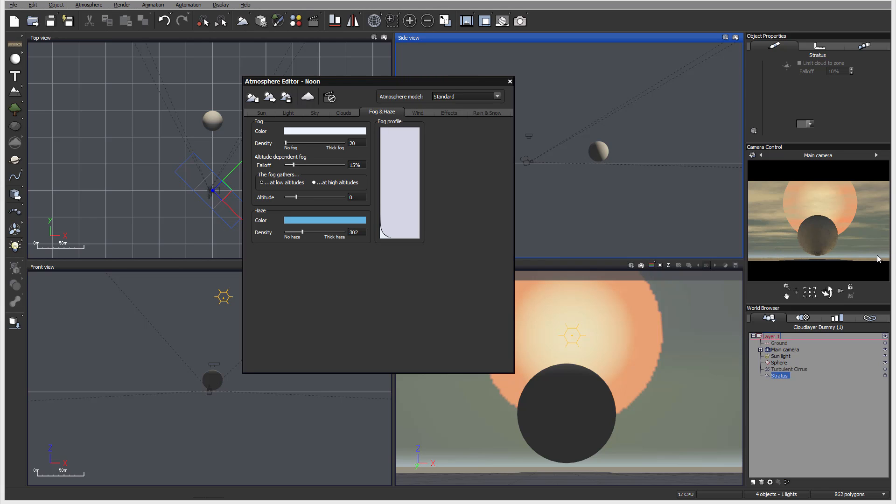
left_click_drag(304, 143, 322, 142)
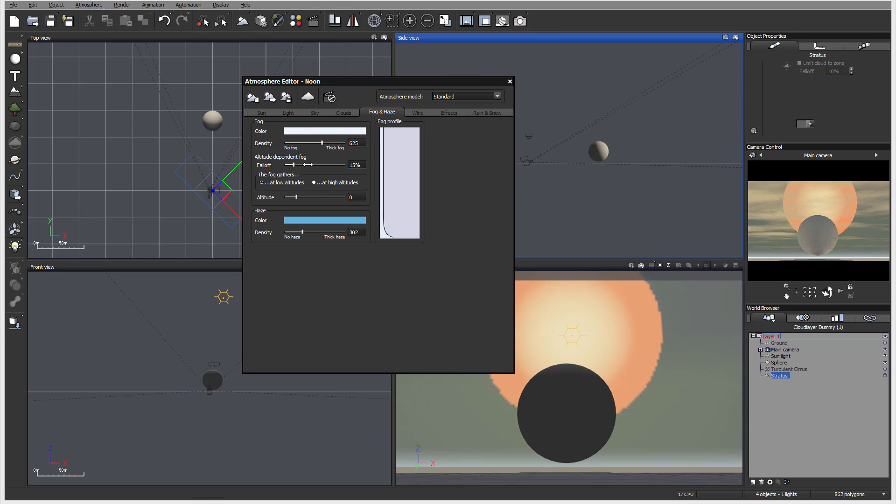
left_click_drag(308, 165, 330, 171)
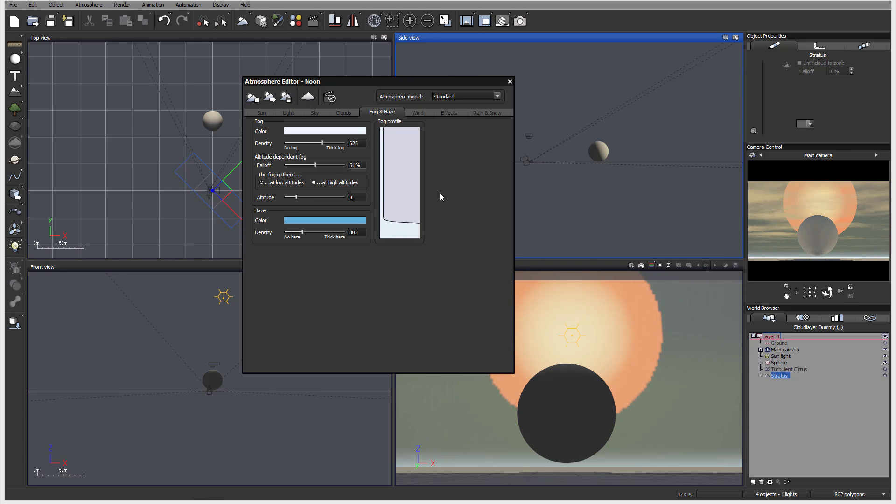
left_click(333, 165)
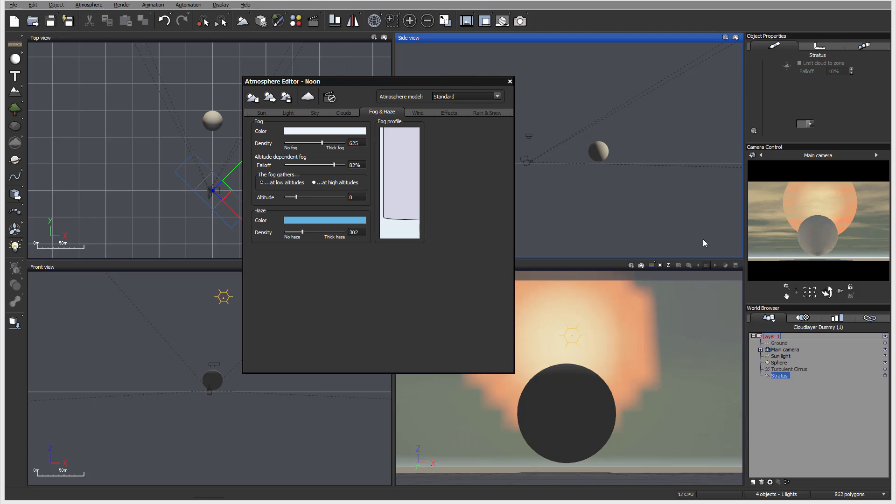
left_click(331, 143)
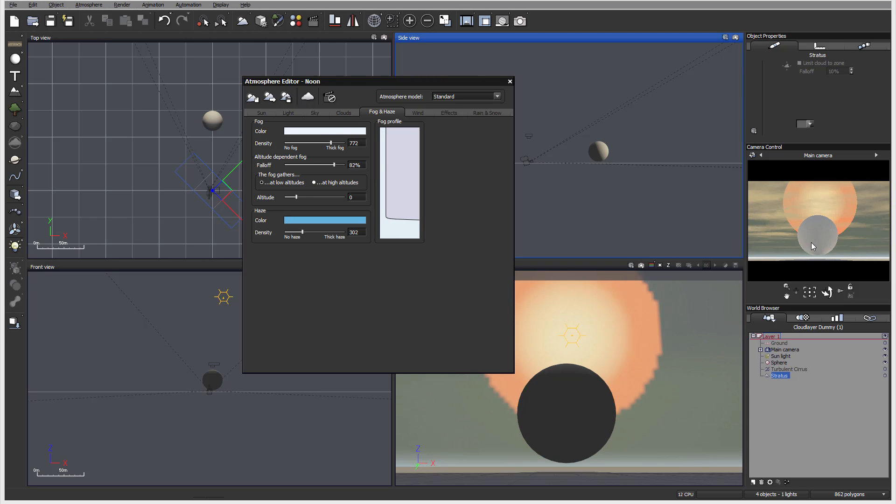
left_click_drag(342, 141, 309, 143)
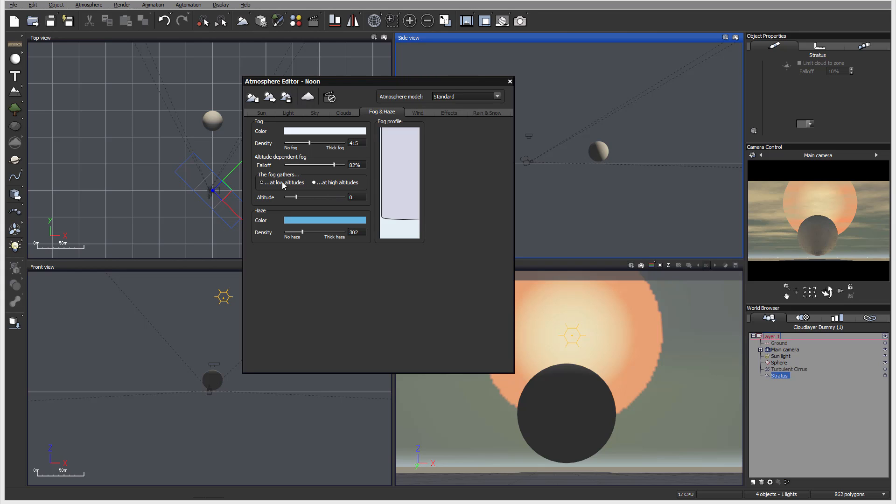
Step: Compare fog gathering at low and at high altitudes, return it to high, and try a haze density of 5000
left_click(314, 183)
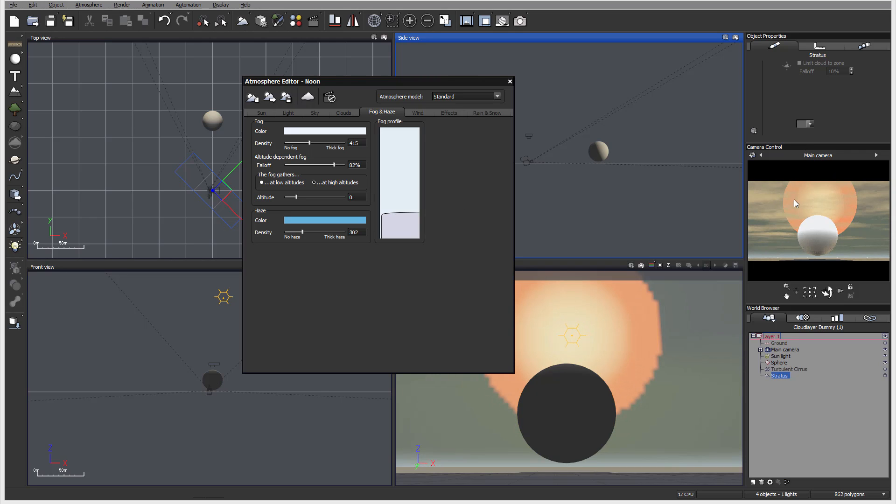
left_click(314, 182)
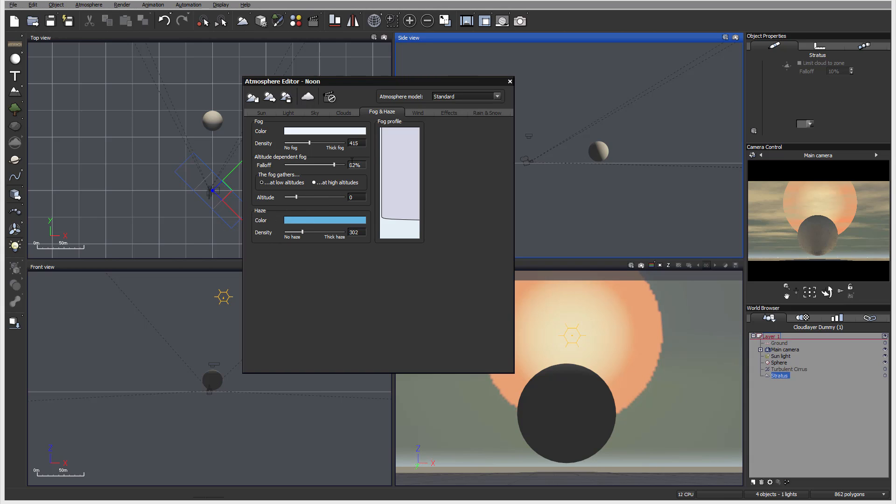
left_click_drag(304, 232, 385, 233)
double_click(363, 233)
type("5")
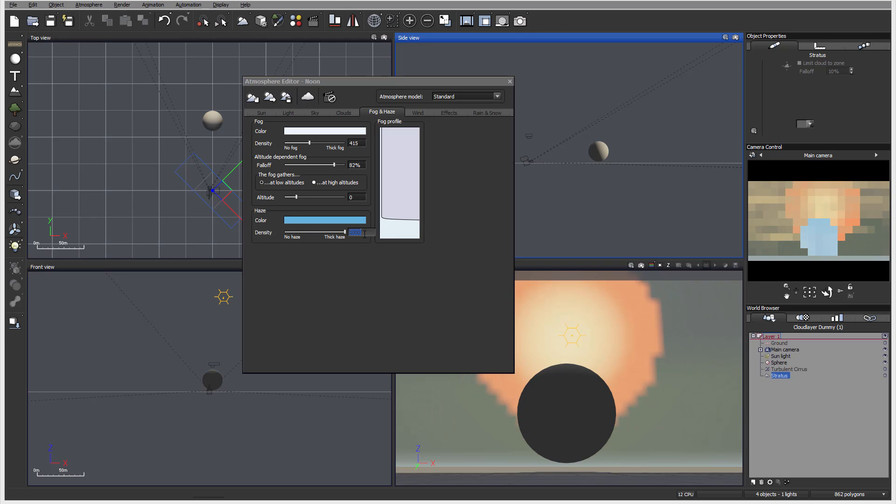
type("000")
key("Return")
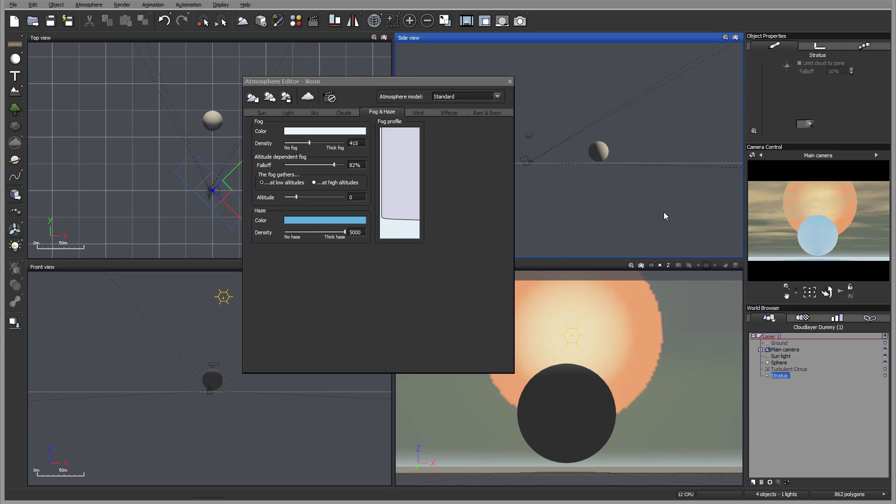
Step: Change the haze color to a dark grey of RGB 42, 50, 50 and set the haze density to 651
left_click(364, 221)
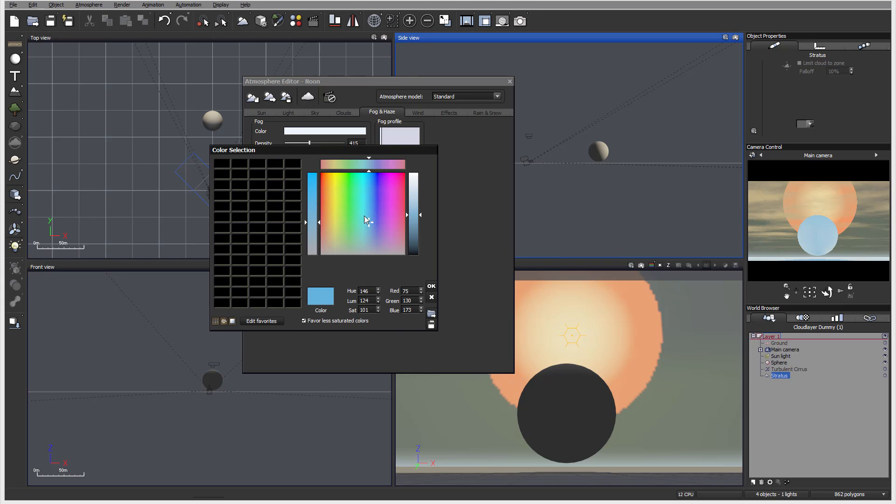
left_click(363, 247)
left_click(412, 237)
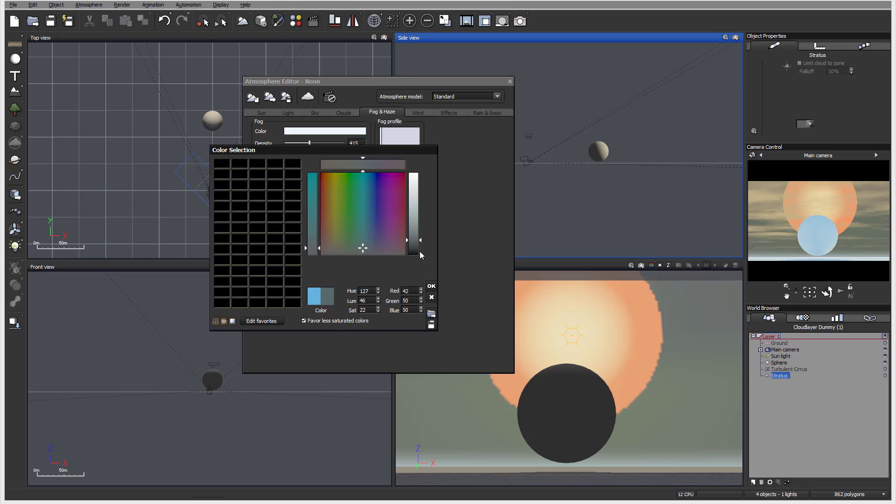
left_click(431, 286)
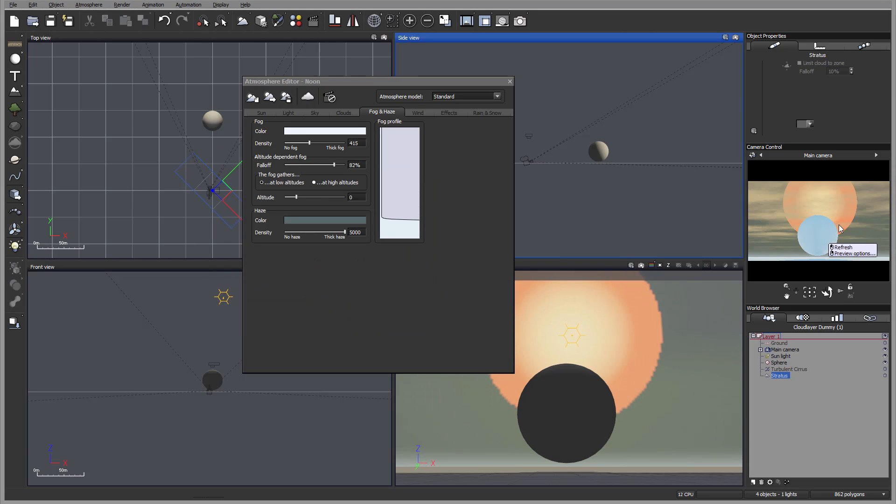
left_click(800, 217)
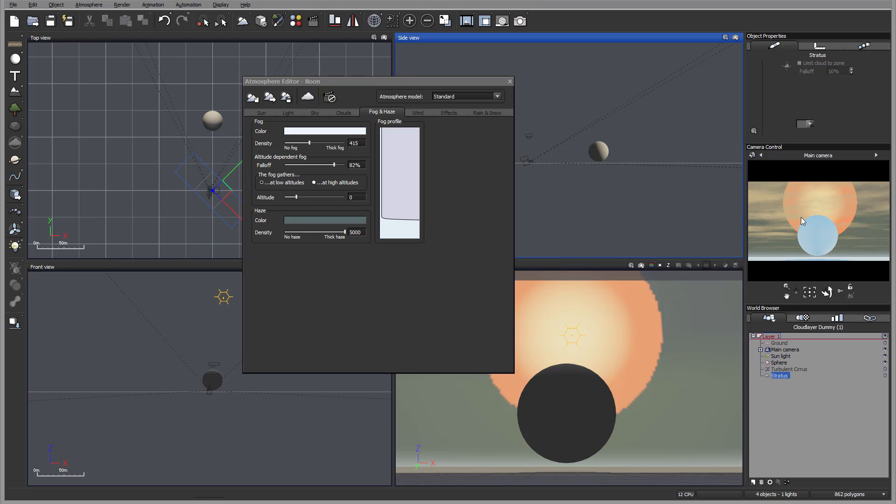
left_click_drag(345, 232, 324, 232)
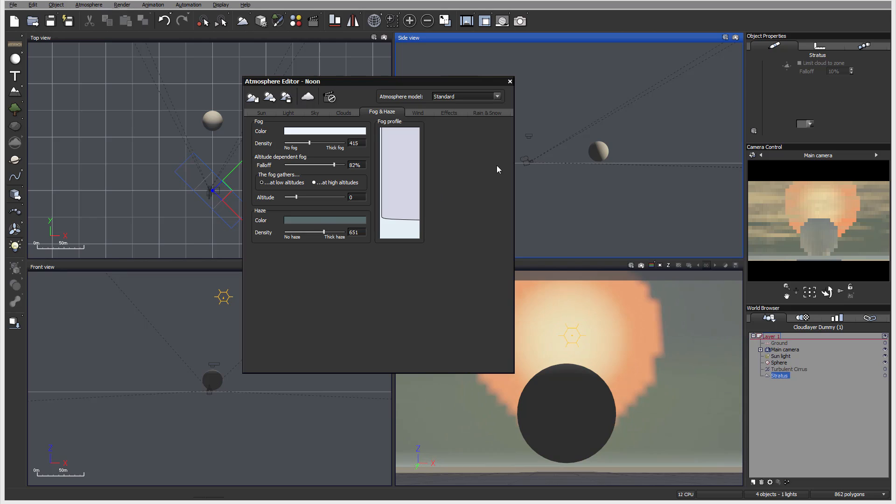
left_click(418, 114)
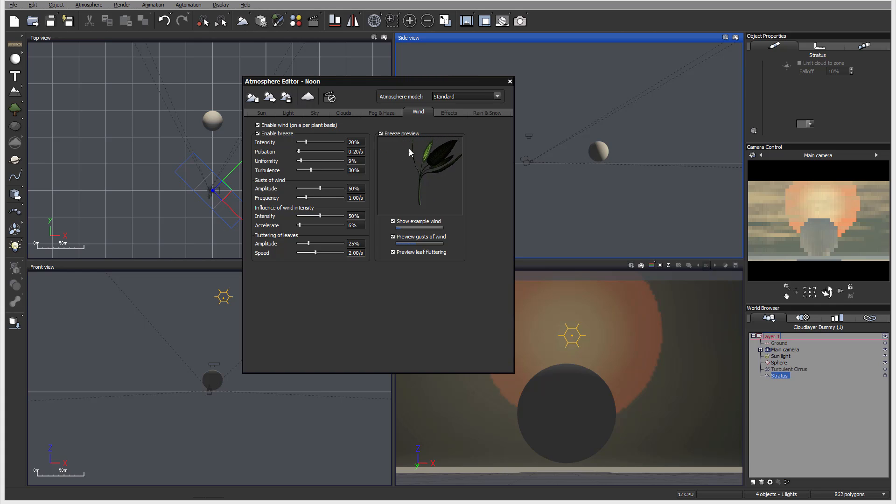
left_click(373, 111)
left_click(337, 111)
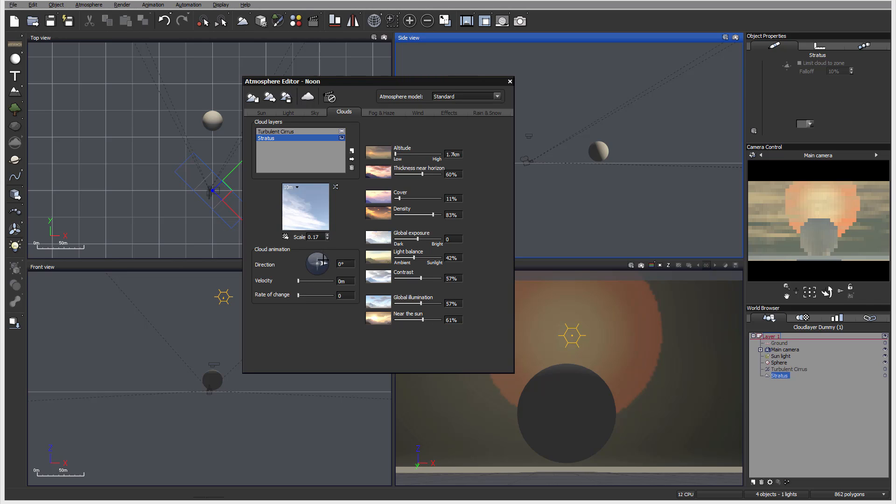
left_click_drag(358, 81, 388, 80)
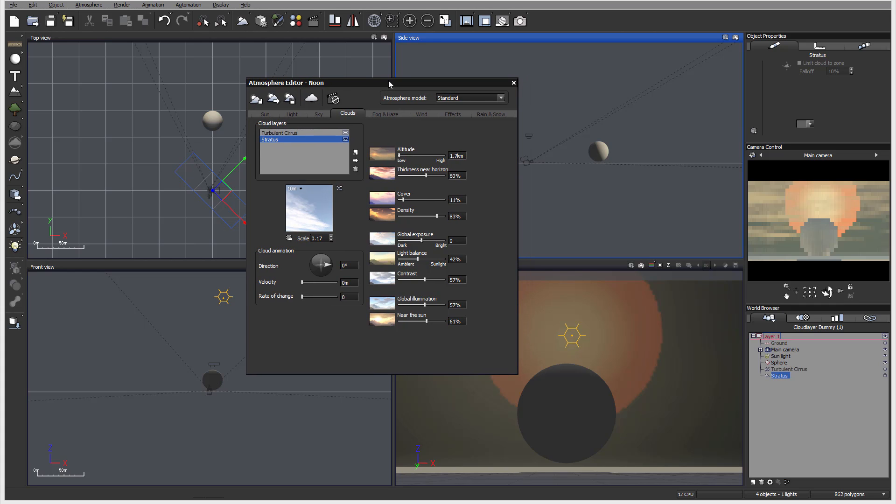
left_click(382, 115)
Step: Set the breeze pulsation to 2.87/s, uniformity to 74% and turbulence to 79%, and disable both wind and breeze
left_click(425, 114)
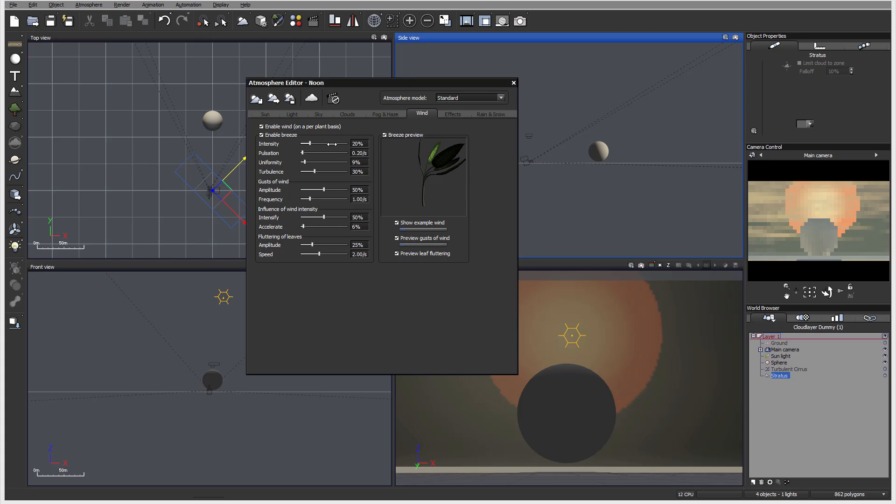
left_click_drag(302, 153, 344, 171)
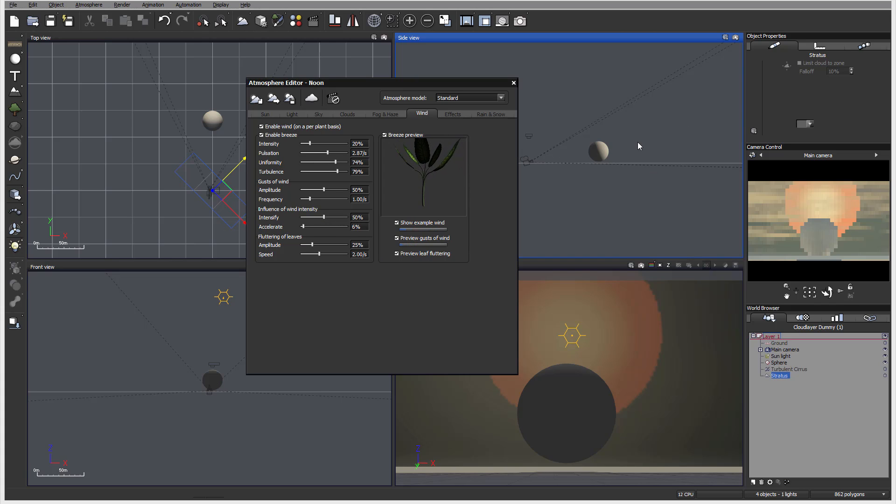
left_click(261, 127)
left_click(261, 135)
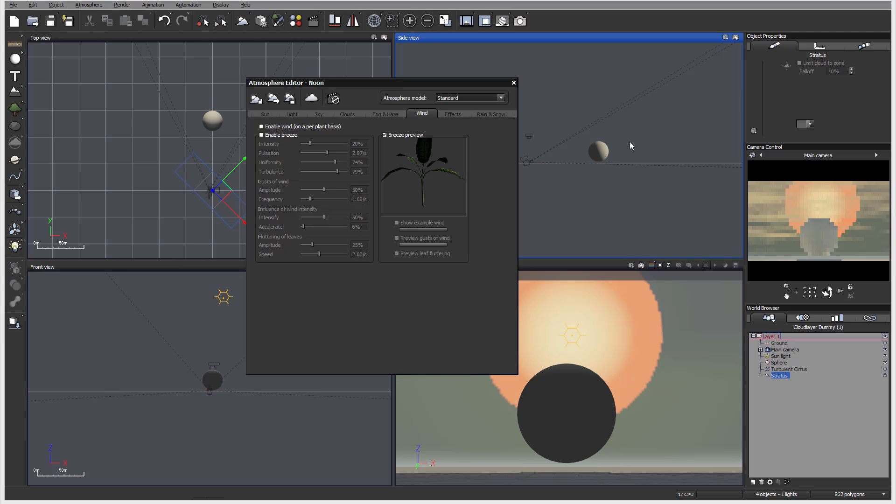
Step: Enable stars with 77% number of stars, 100% brightness and 0% twinkle, and turn off their lens flares
left_click(458, 113)
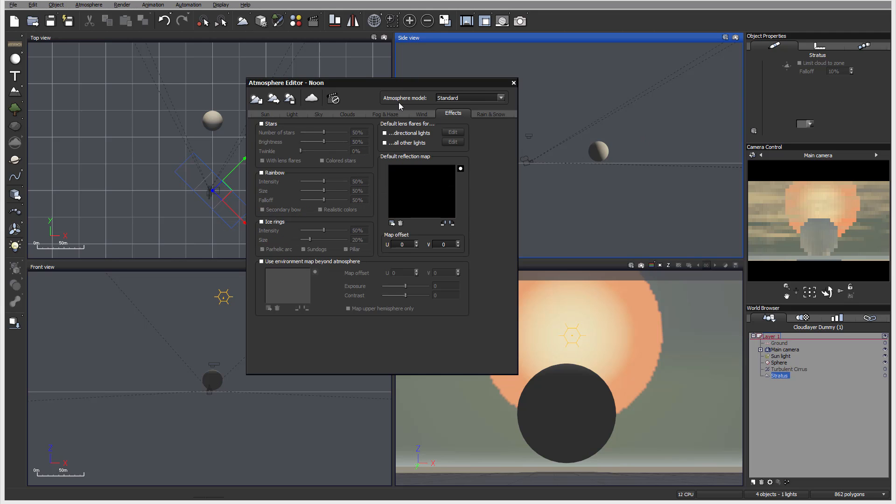
left_click(262, 124)
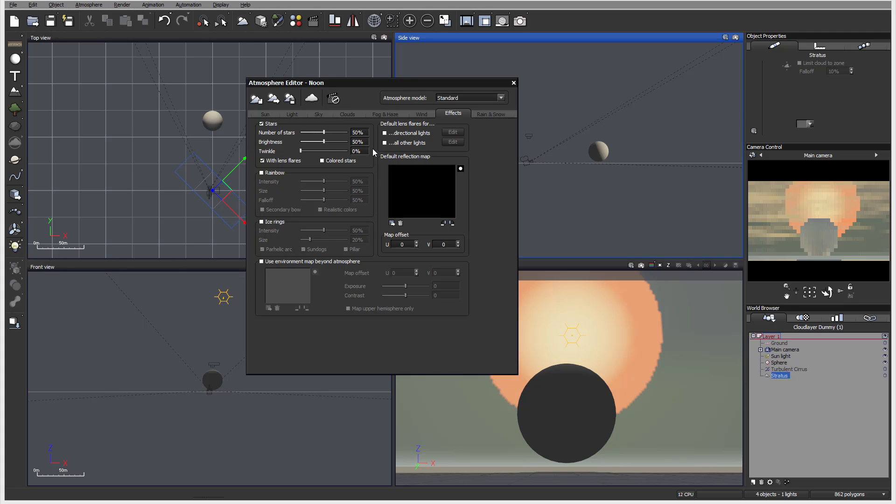
left_click_drag(324, 132, 368, 151)
left_click_drag(347, 151, 303, 150)
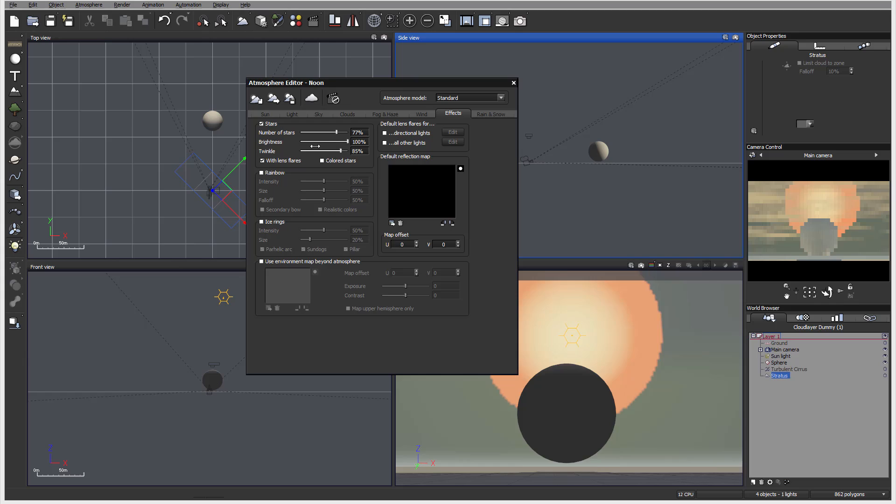
left_click(264, 160)
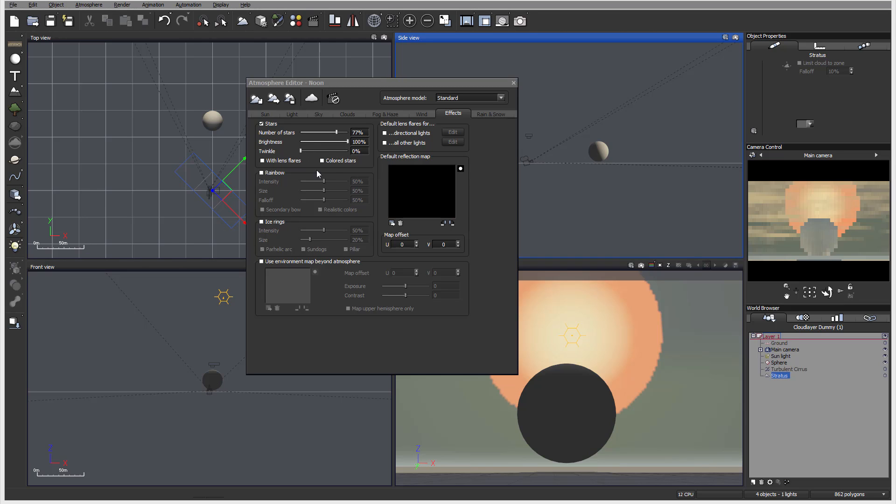
Step: Try a rainbow with 100% intensity, 100% size and 74% falloff, and disable both the rainbow and the stars
left_click(275, 171)
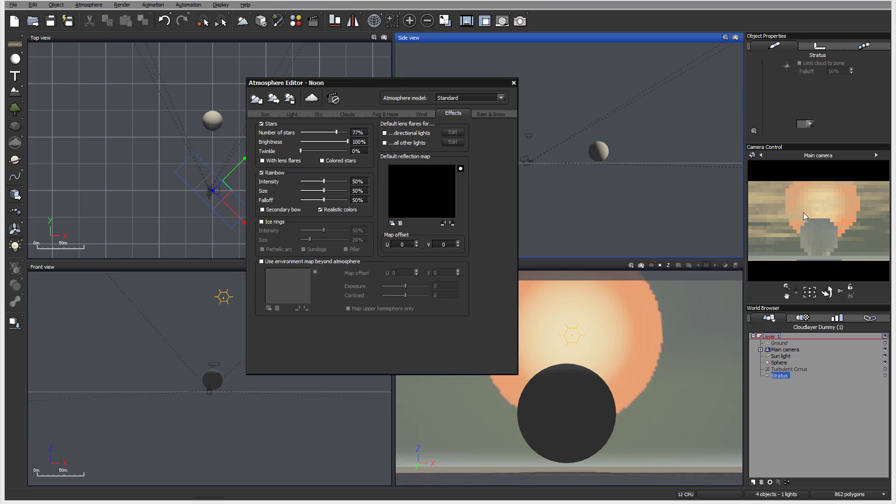
left_click_drag(323, 181, 335, 200)
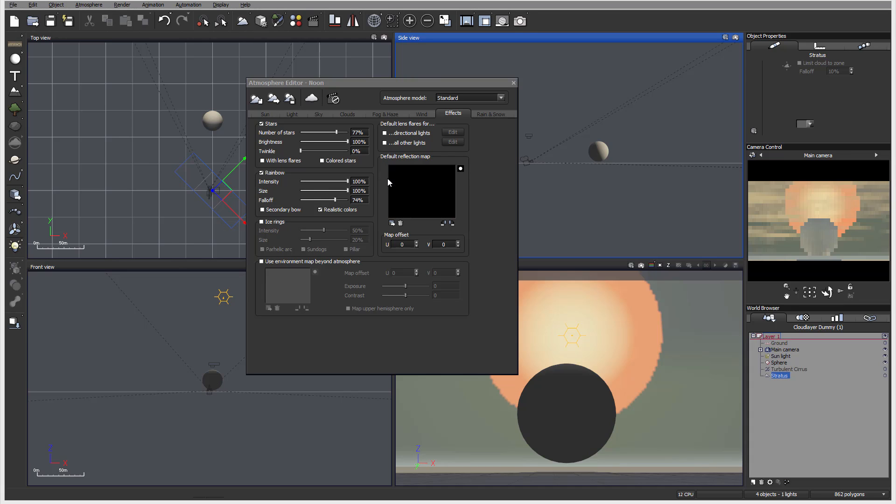
left_click_drag(448, 87, 319, 89)
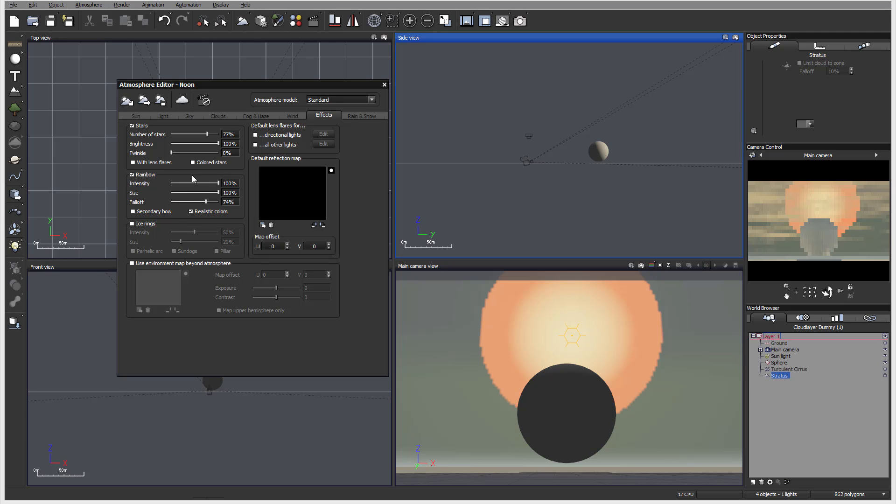
left_click(143, 175)
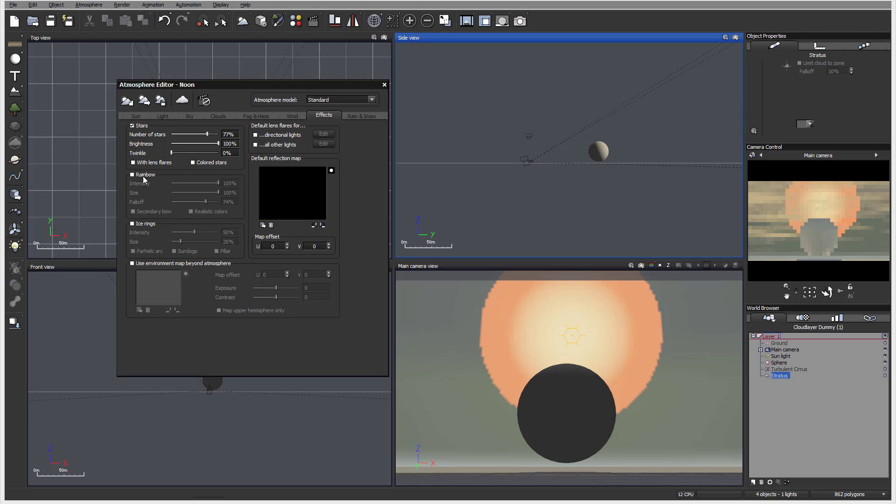
left_click(141, 127)
Step: Enable ice rings with an intensity of 91% and refresh the camera preview
left_click(150, 224)
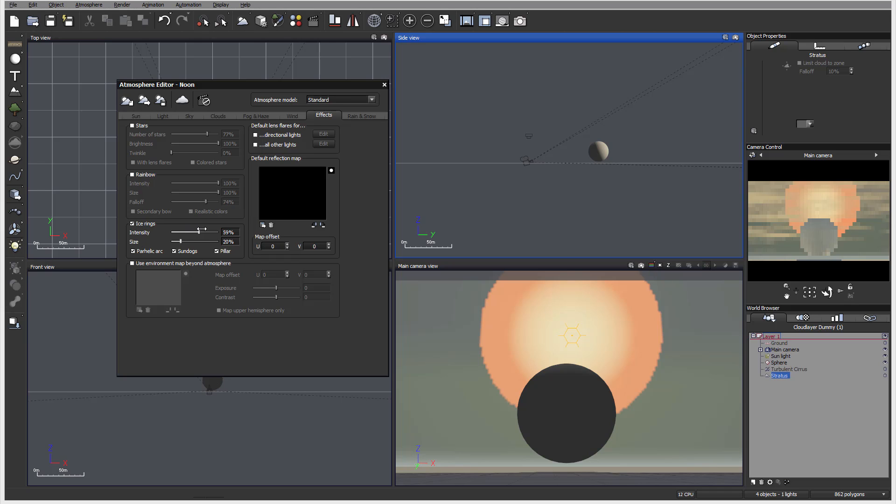
left_click_drag(201, 229, 214, 231)
left_click(845, 212)
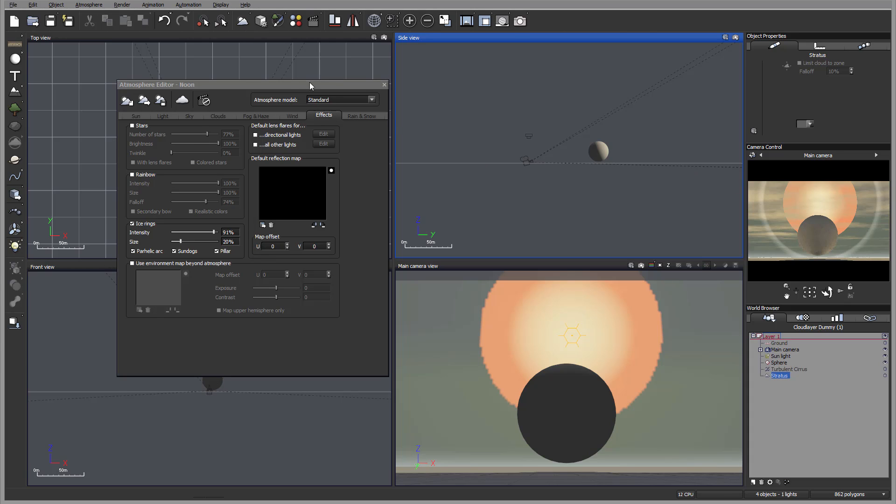
left_click(372, 99)
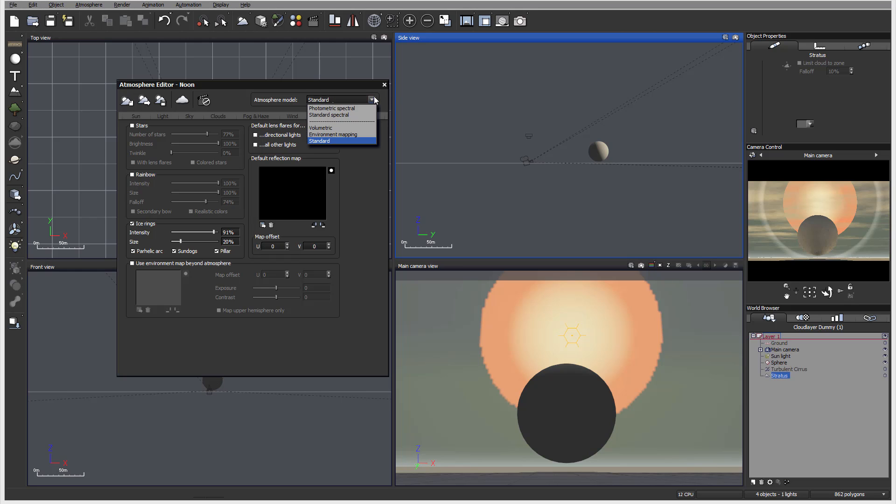
left_click(346, 85)
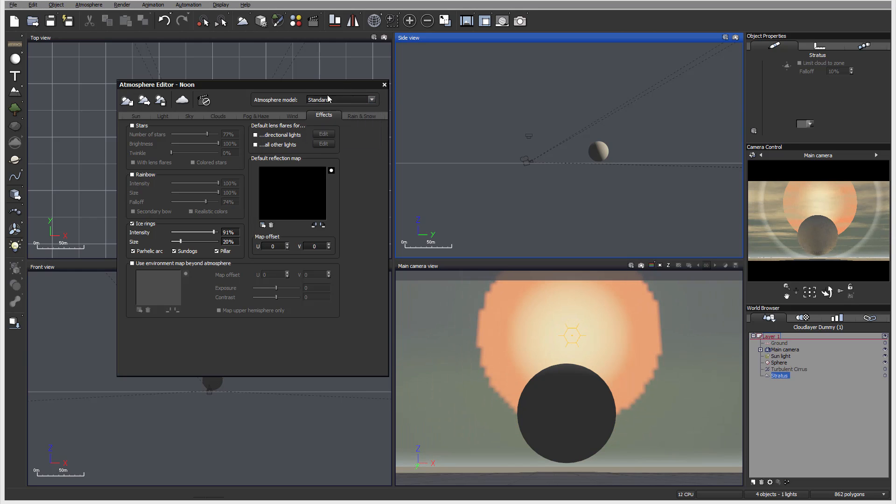
left_click(370, 100)
left_click(366, 89)
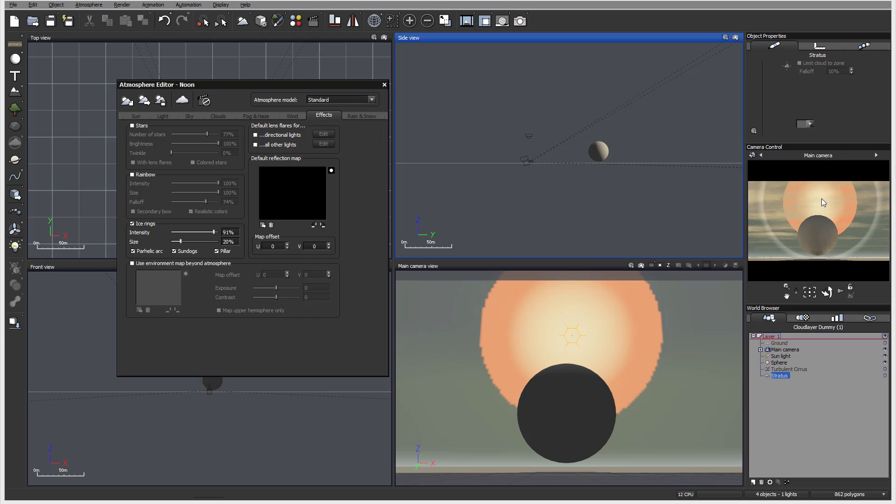
Step: Disable the ice rings and enable default lens flares for directional lights and for all other lights
left_click(132, 224)
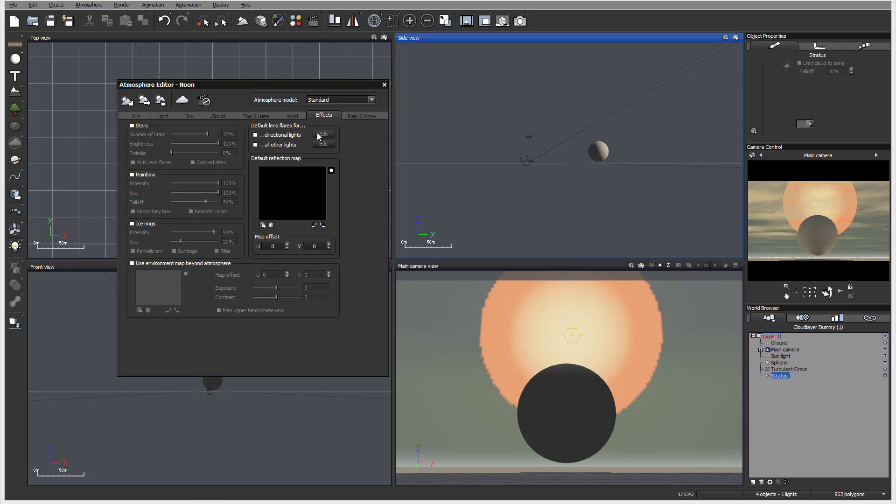
left_click(256, 134)
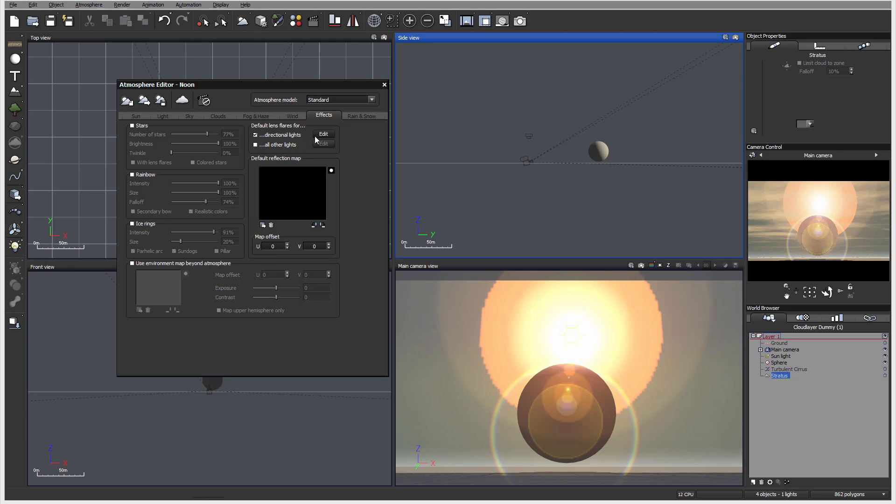
left_click(273, 145)
Step: Select the Sun light and move it in the top view so it lights the sphere from the side
left_click(780, 356)
right_click_drag(253, 59, 266, 58)
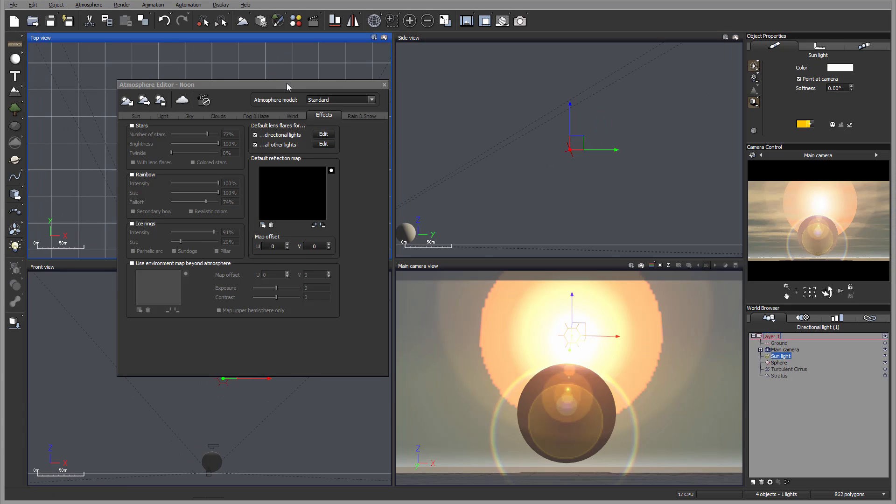
left_click_drag(286, 85, 663, 138)
left_click_drag(231, 142, 475, 211)
left_click_drag(669, 139, 304, 67)
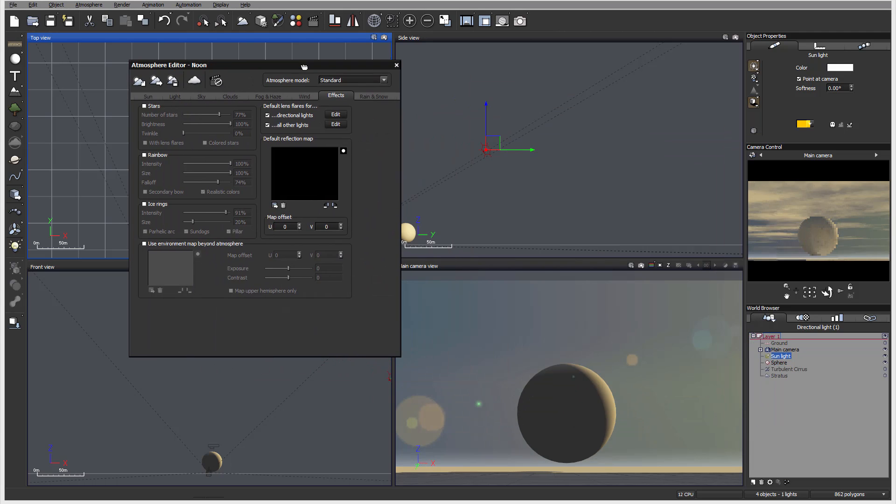
Step: Replace the sphere's material with the basic Mirror material
left_click(785, 362)
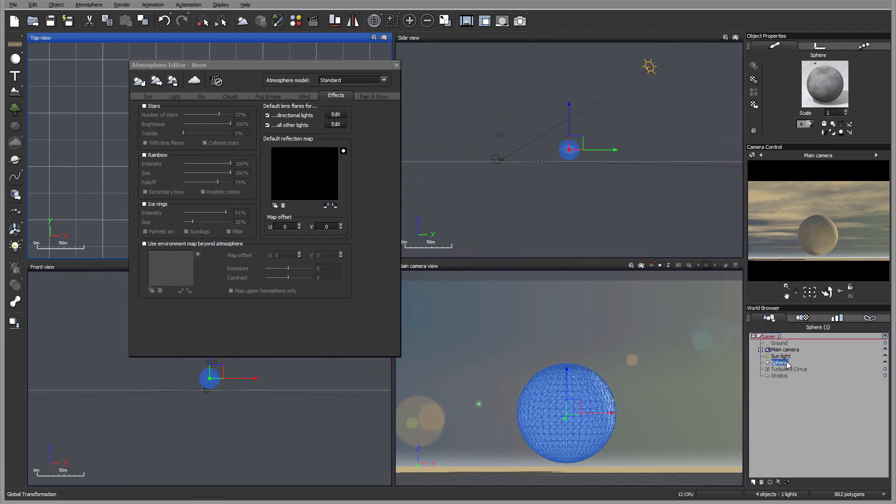
double_click(820, 82)
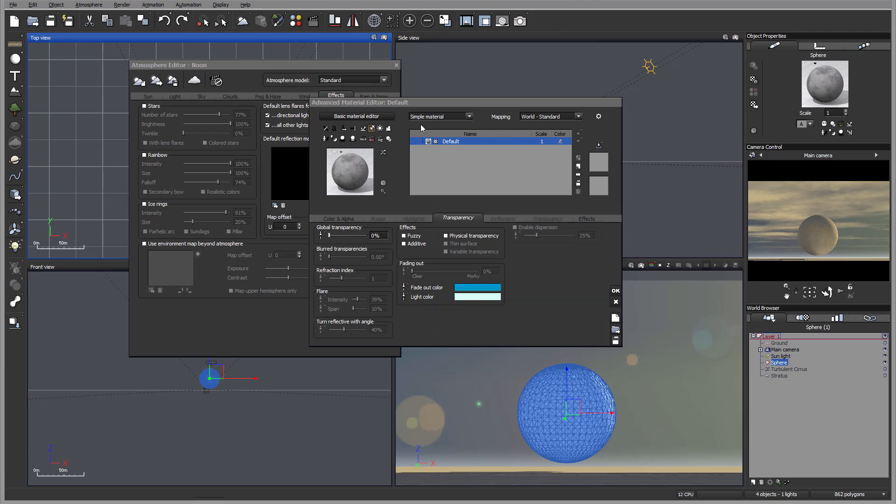
double_click(365, 170)
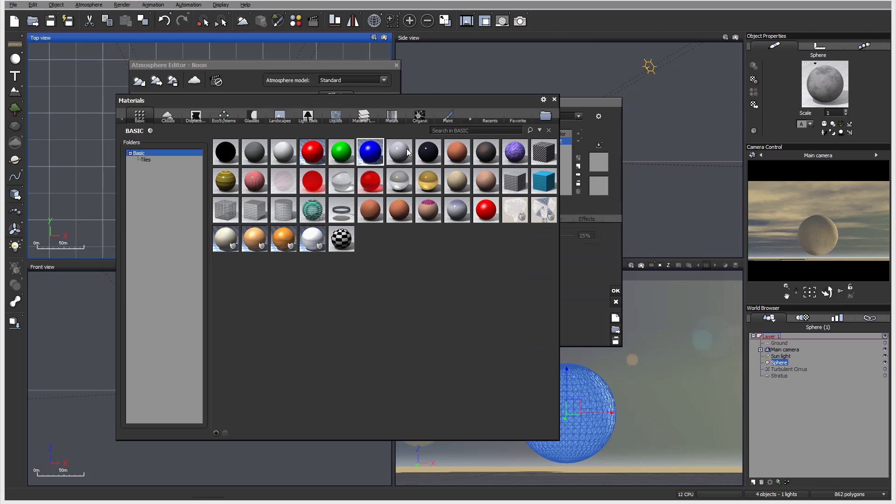
left_click(616, 290)
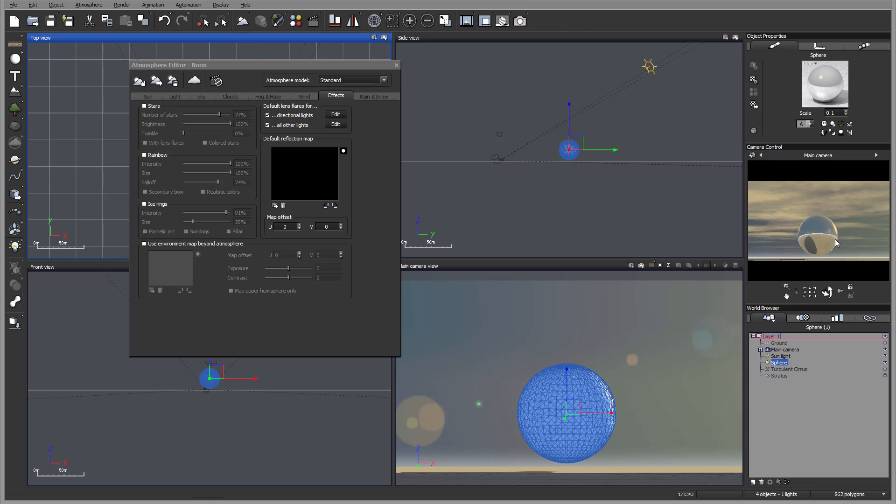
Step: Load the scaly bitmap as the default reflection map and make the sphere's Mirror material use a reflection map
left_click(275, 206)
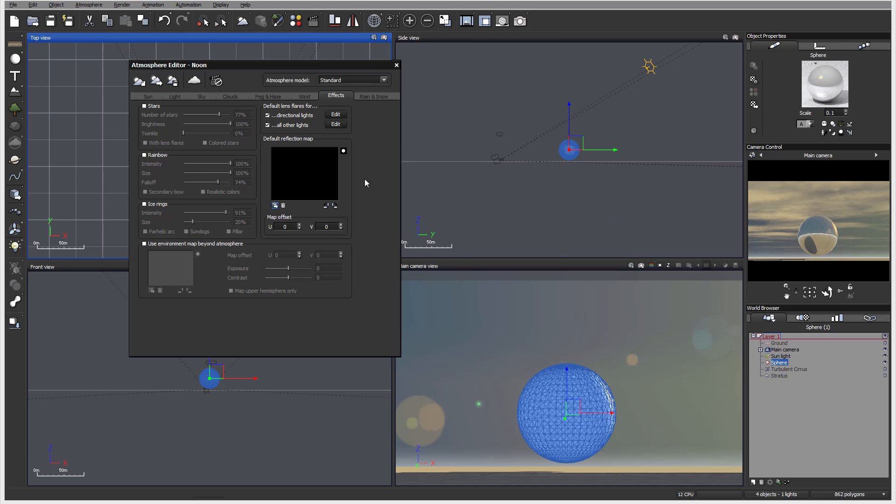
double_click(170, 152)
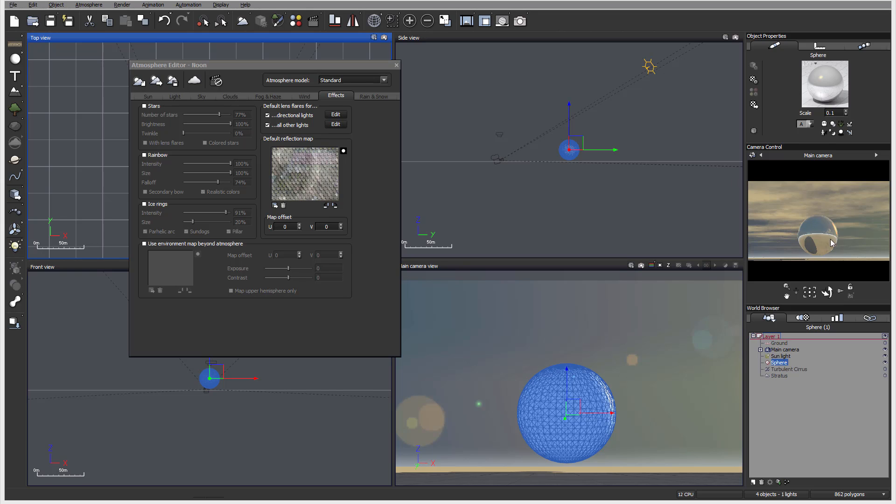
double_click(820, 110)
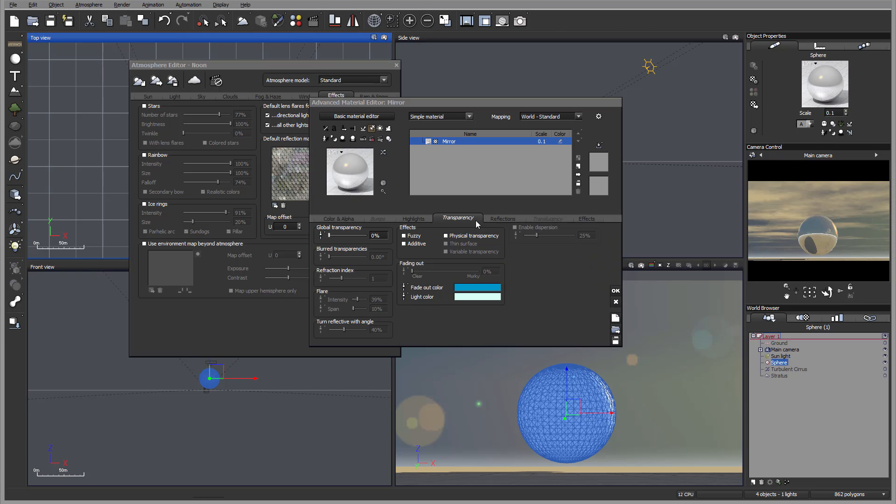
left_click(497, 217)
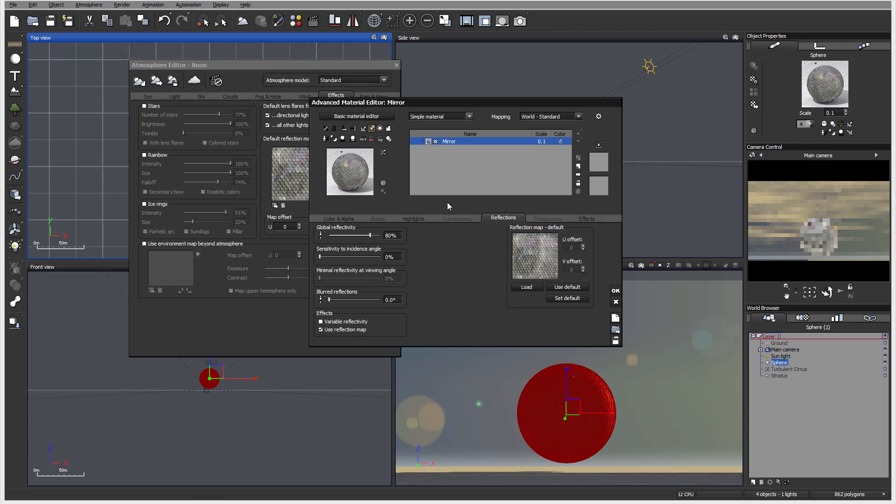
left_click(615, 291)
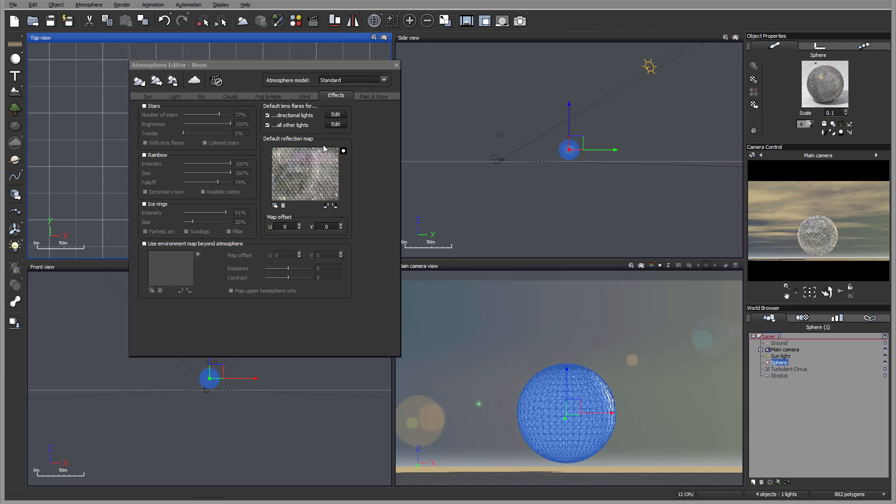
Step: Enable the environment map beyond the atmosphere using the world map bitmap, with exposure -0.42 and contrast 0.42
left_click(178, 244)
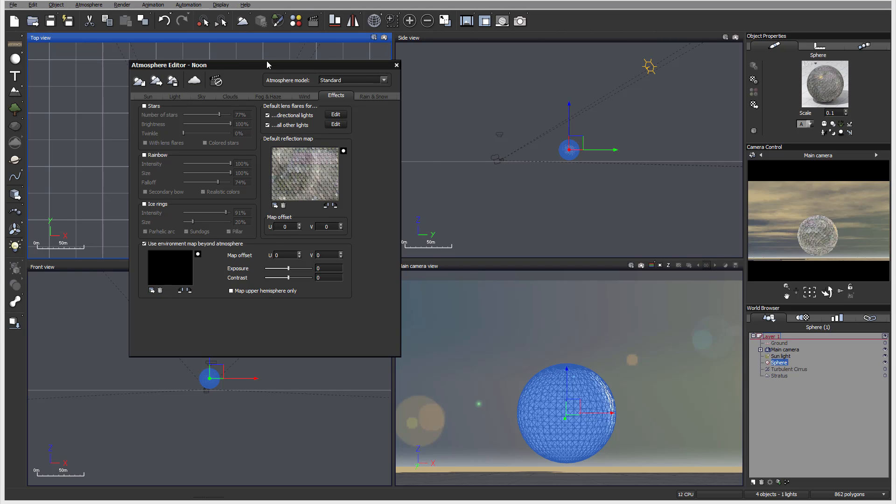
left_click_drag(267, 64, 297, 70)
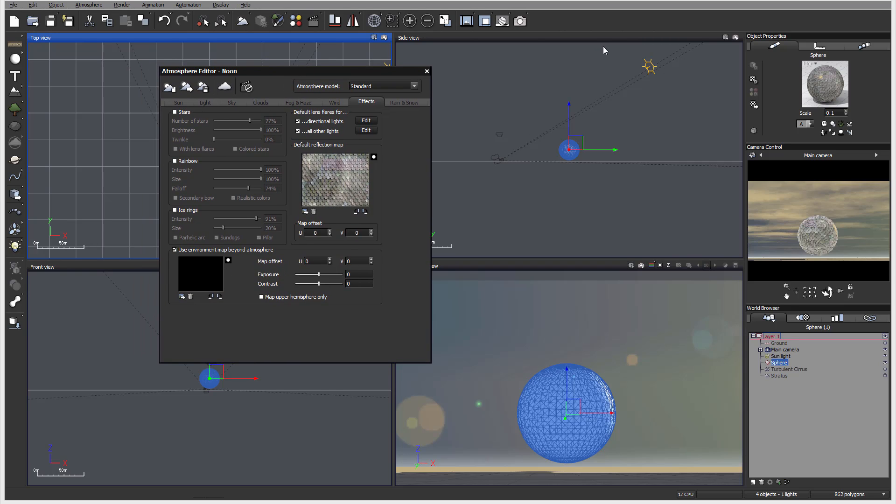
left_click(182, 296)
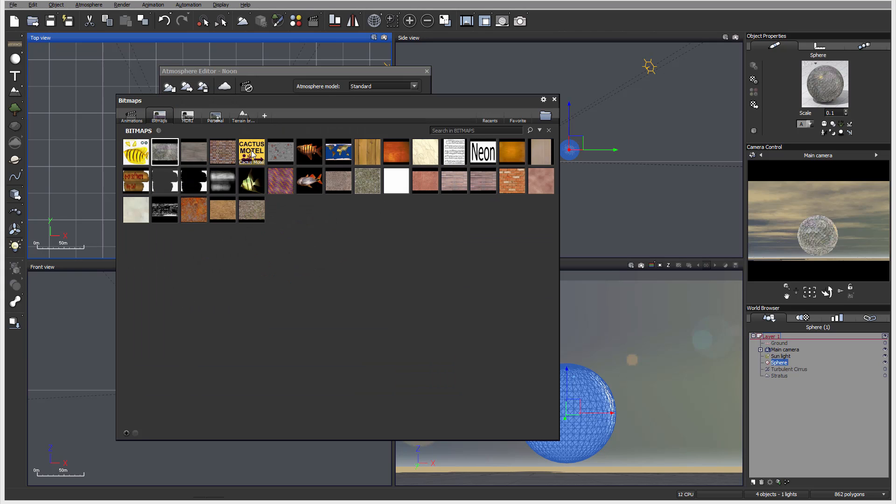
double_click(340, 157)
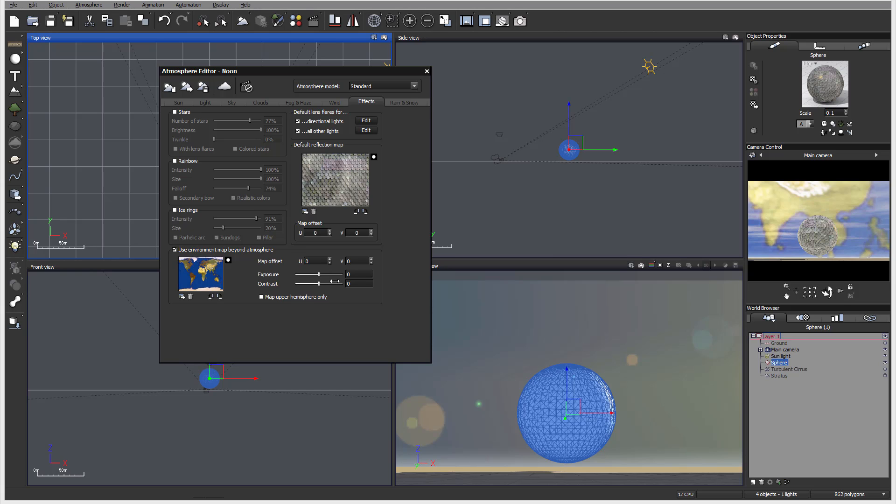
mouse_move(335, 281)
left_mouse_down()
mouse_move(345, 282)
mouse_move(327, 274)
left_mouse_up()
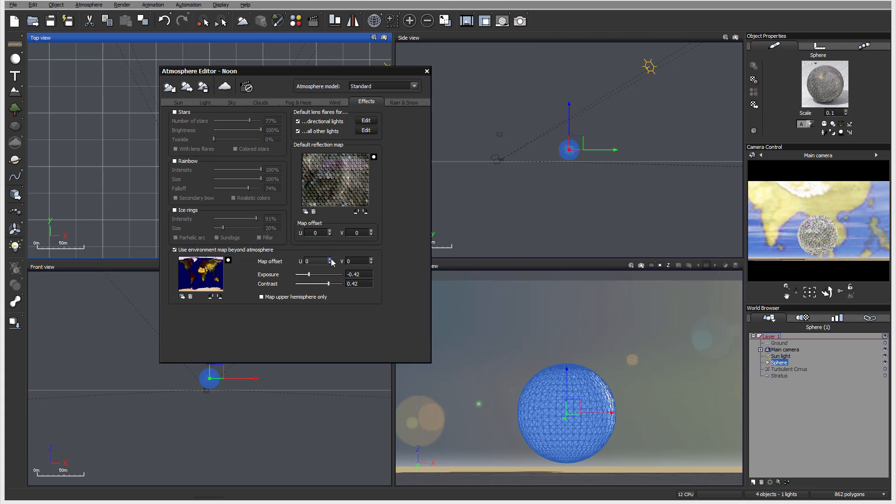
Step: Rotate the environment map through a full turn in quarter steps, refreshing the camera preview along the way
left_click(219, 296)
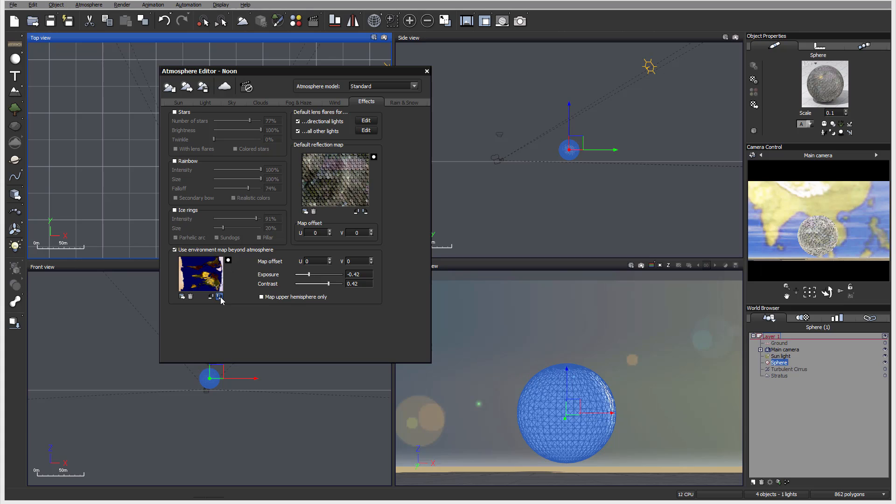
left_click(219, 297)
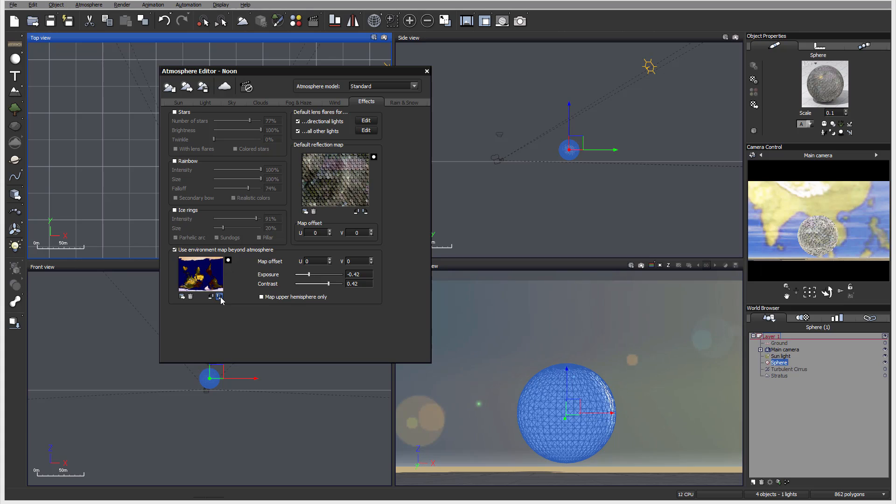
left_click(820, 215)
right_click(832, 205)
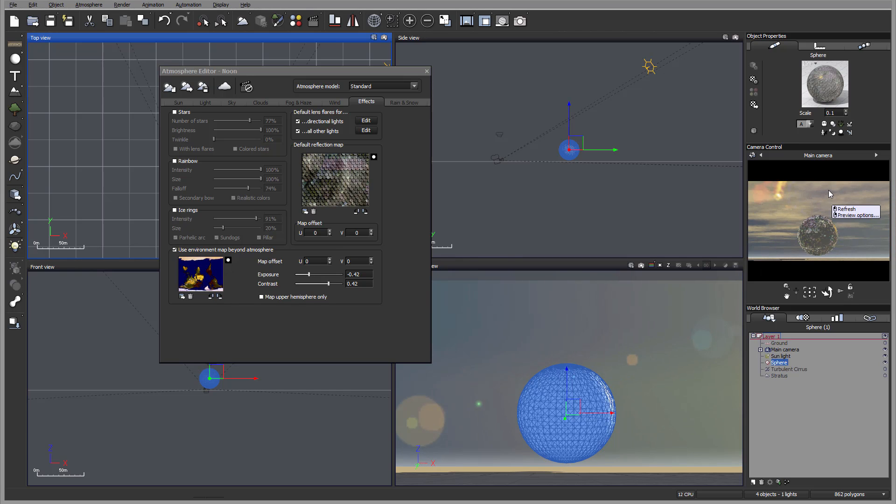
left_click(845, 209)
left_click(220, 296)
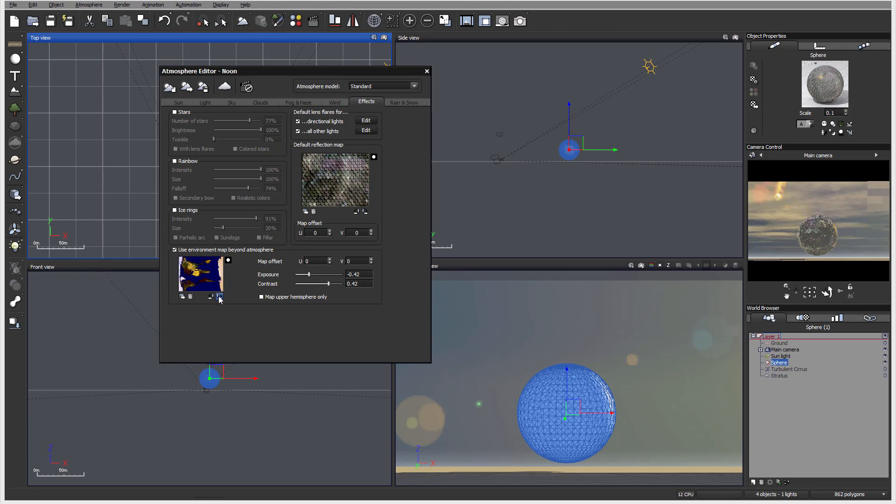
left_click(219, 297)
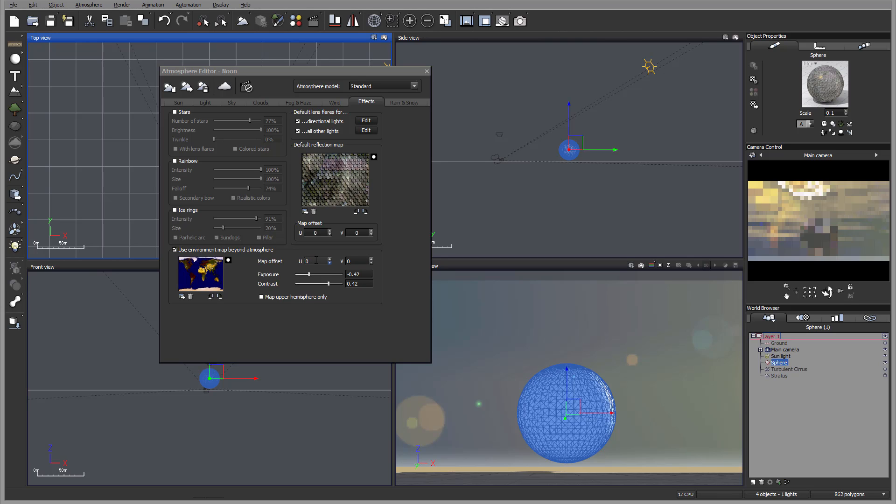
Step: Try mapping the environment image to the upper hemisphere only, and turn that option back off
left_click(279, 297)
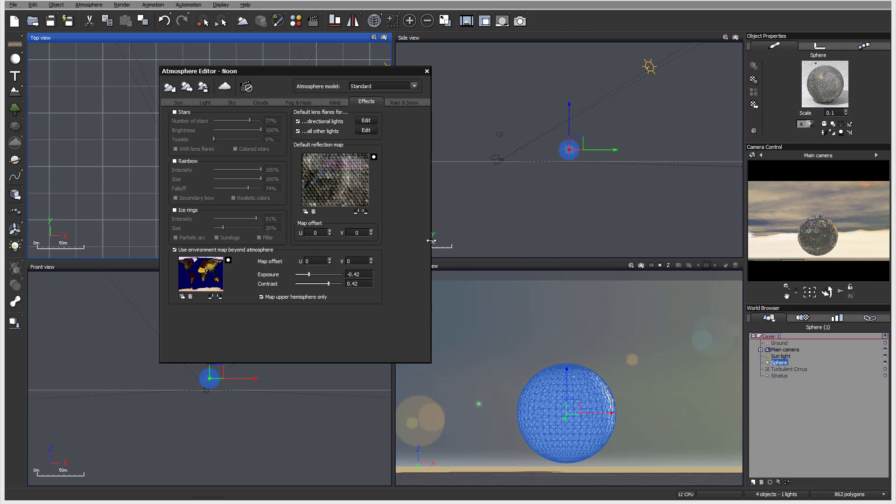
left_click(282, 298)
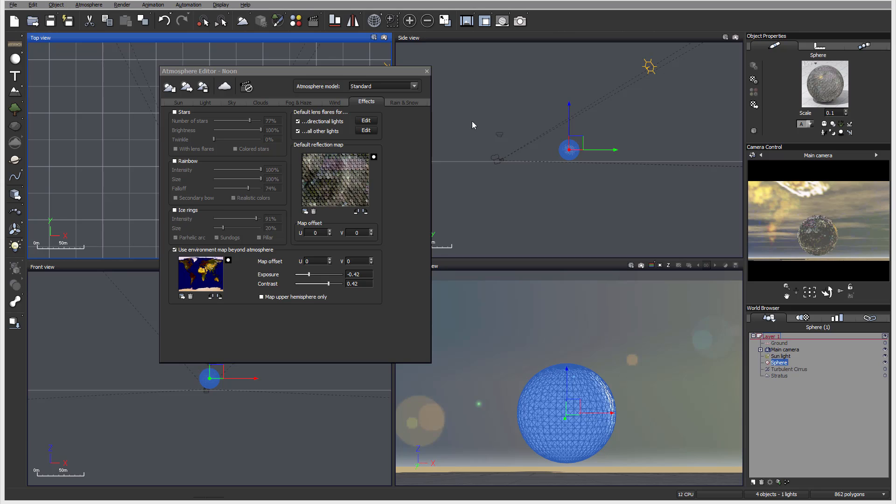
Step: Set the atmosphere's precipitation type to Rain
left_click(409, 102)
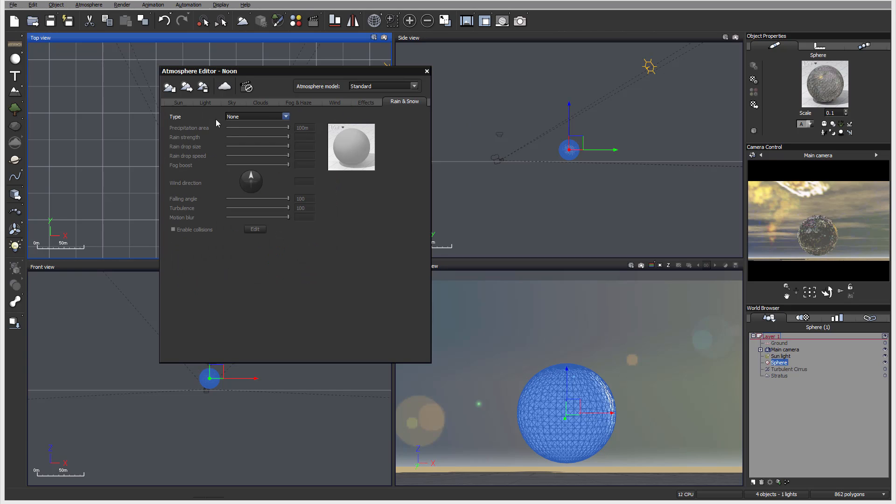
left_click(284, 118)
left_click(260, 128)
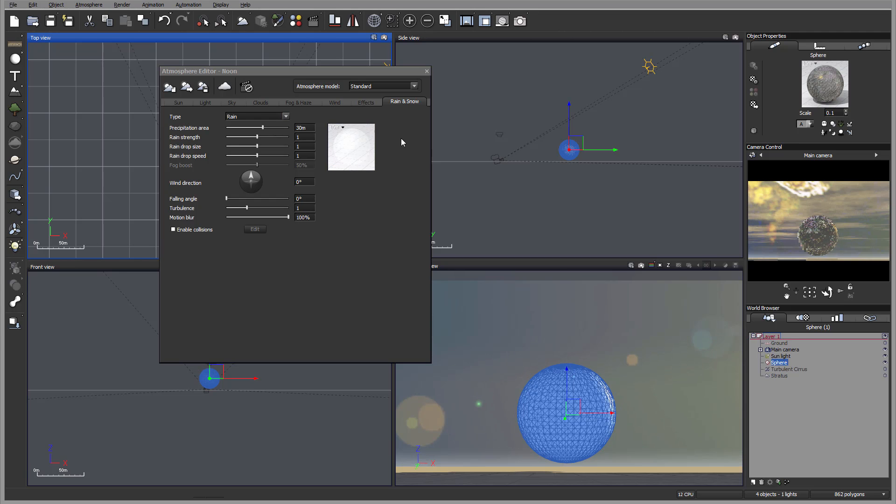
Step: Examine the rain's precipitation area around the camera in the side view and check the available atmosphere models, keeping Standard
right_click_drag(593, 131, 660, 138)
scroll(562, 167, "up", 8)
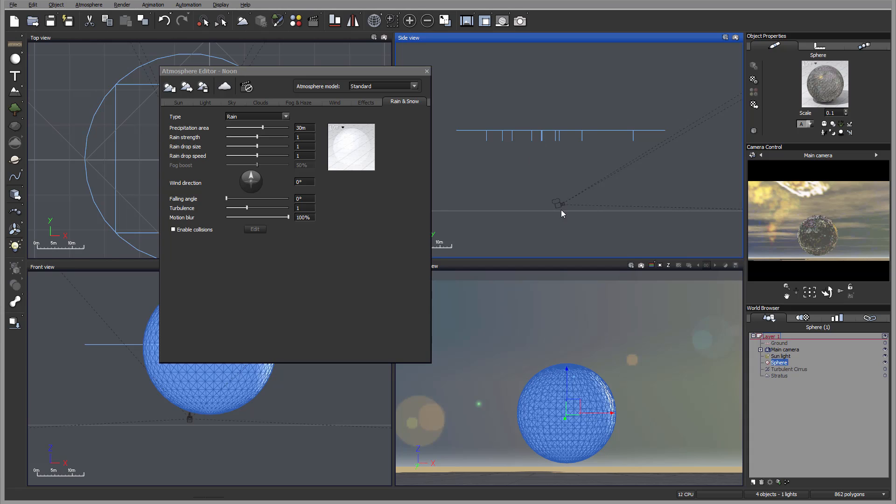
scroll(613, 167, "down", 3)
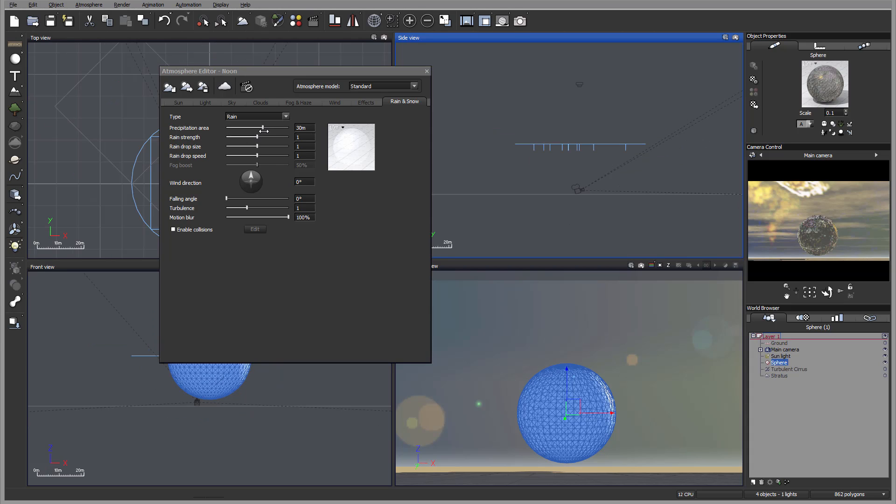
right_click_drag(589, 161, 562, 128)
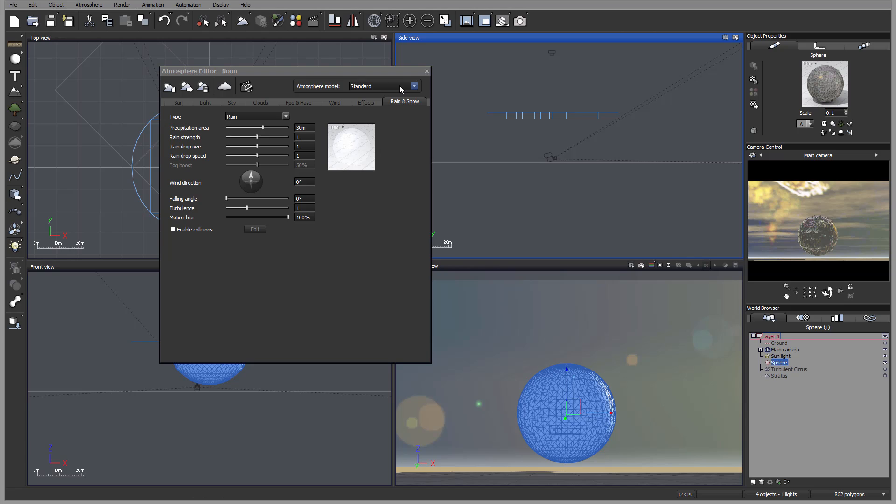
left_click(415, 87)
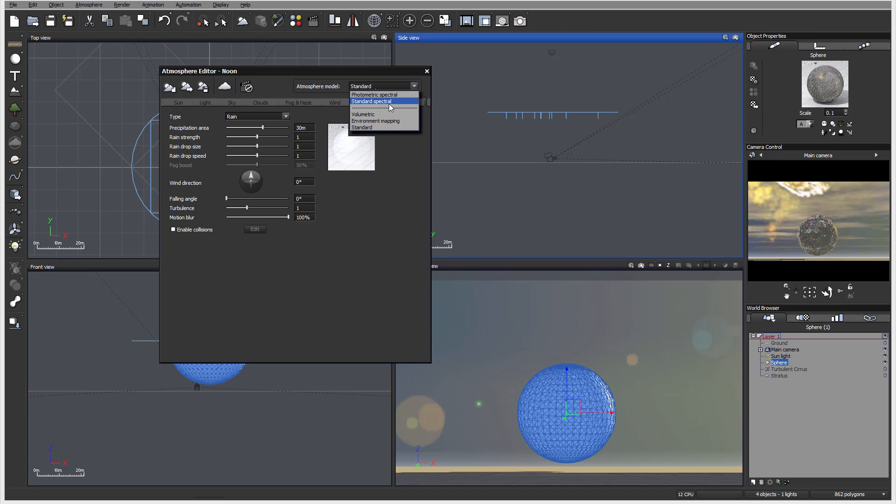
left_click(386, 90)
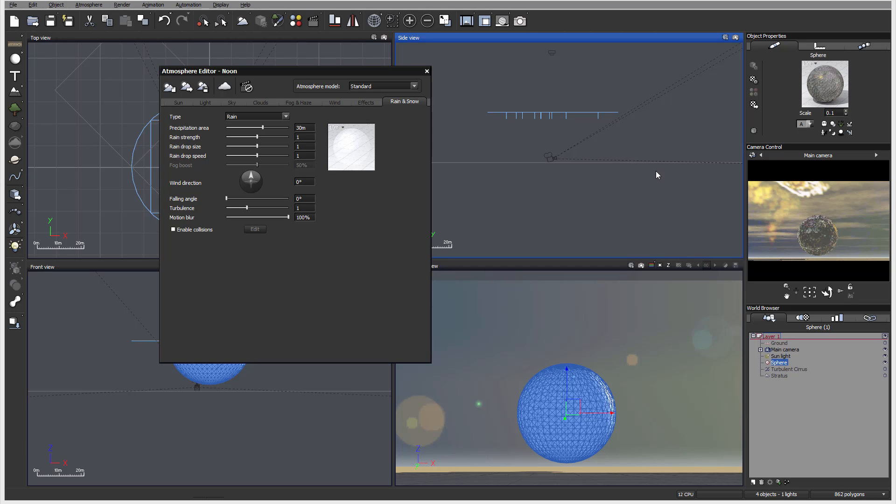
right_click_drag(602, 145, 622, 149)
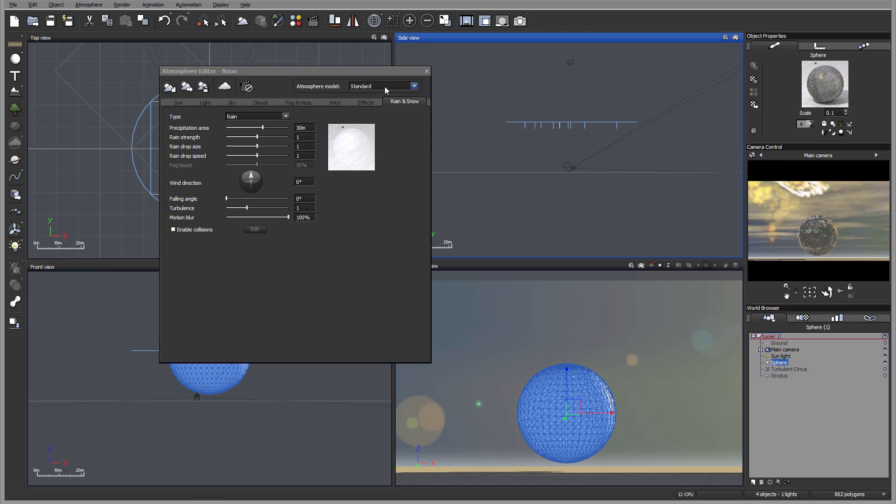
right_click_drag(681, 141, 655, 140)
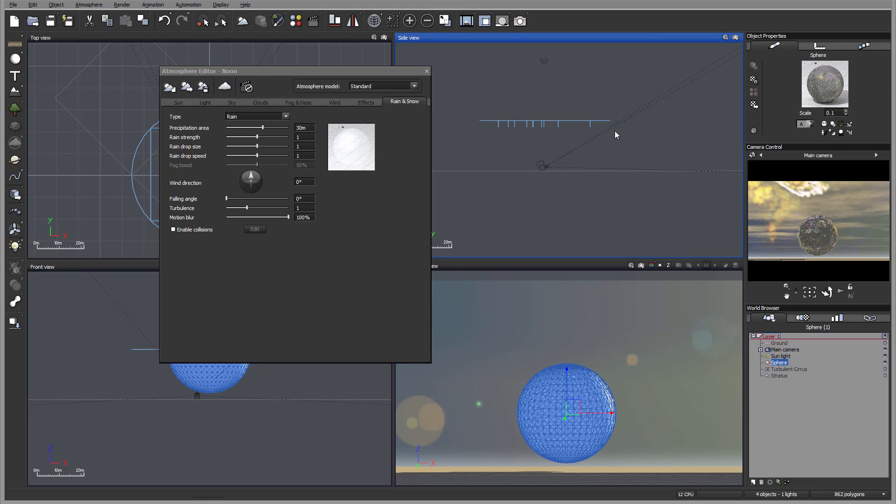
right_click_drag(615, 132, 642, 130)
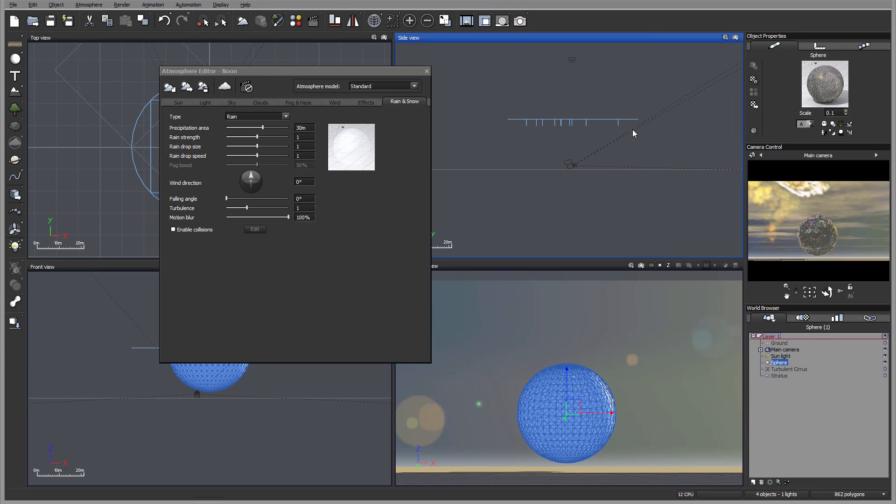